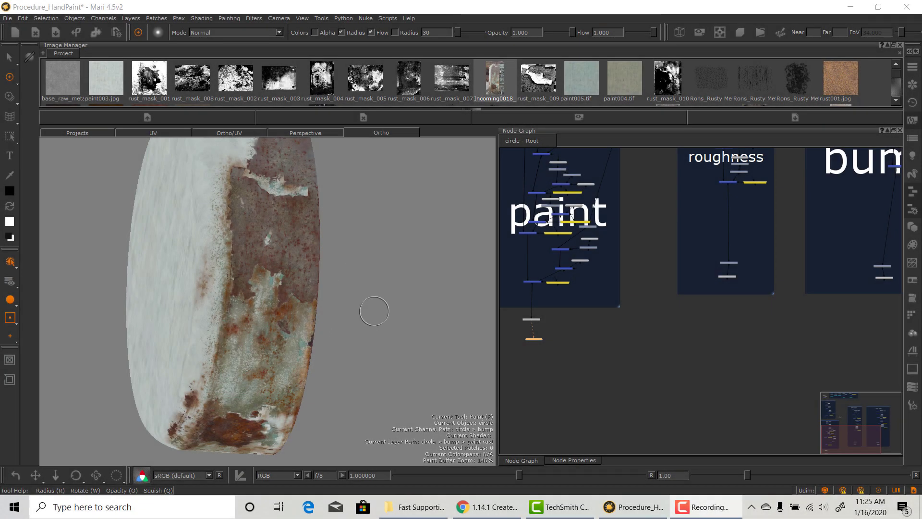
Display the roughness and bump outputs on the object and inspect the resulting grayscale detail
mouse_move(375, 310)
alt+mouse_down()
mouse_move(360, 300)
mouse_move(370, 288)
mouse_move(361, 313)
alt+mouse_up()
click(728, 276)
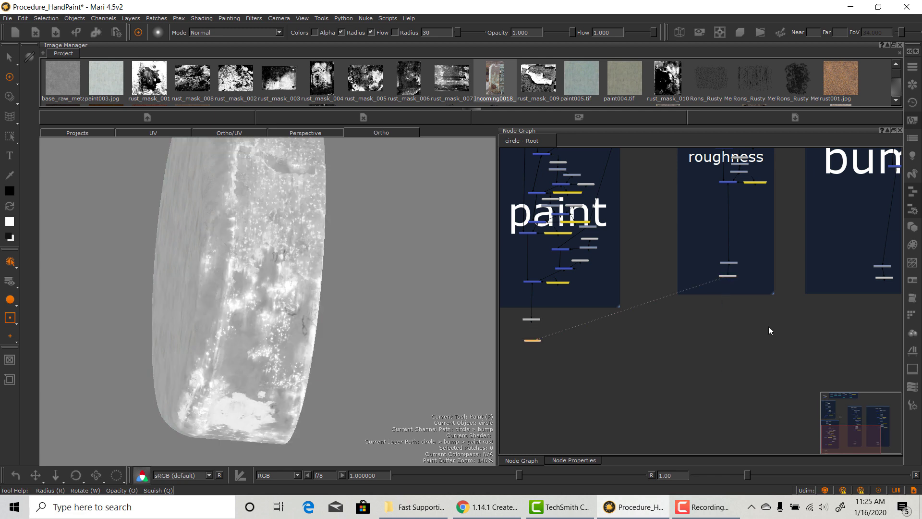
mouse_move(405, 322)
alt+mouse_down()
mouse_move(405, 301)
mouse_move(408, 330)
alt+mouse_up()
middle_drag(731, 342, 564, 321)
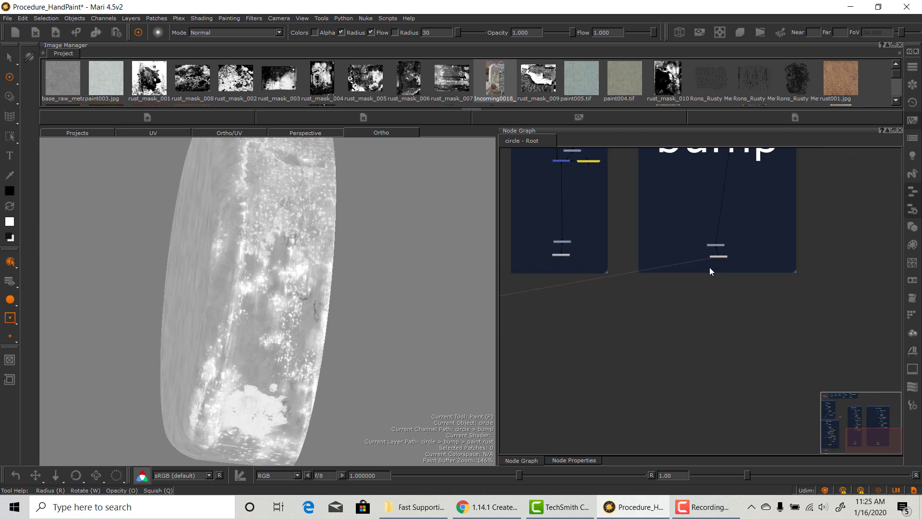
alt+drag(398, 247, 393, 289)
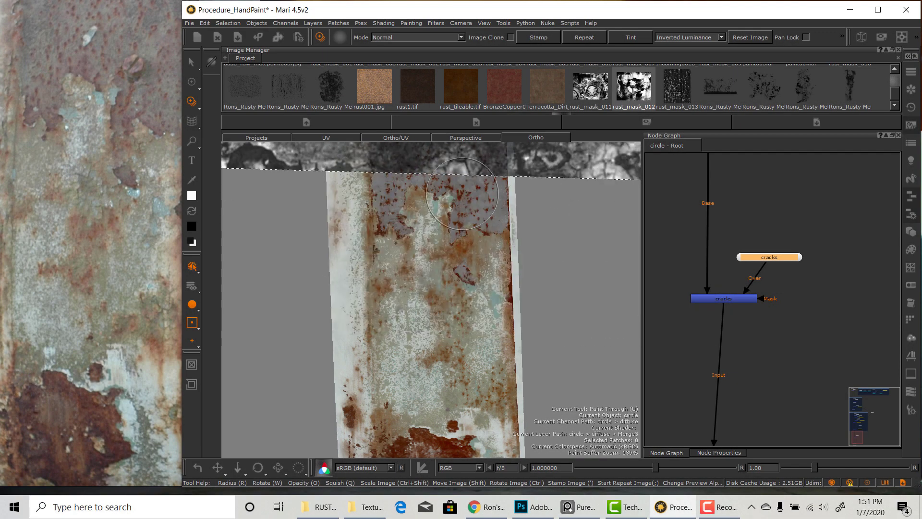
Position and scale the paint-through crack image over the peeled paint patch on the object
shift+drag(462, 194, 498, 410)
shift+drag(384, 231, 504, 338)
ctrl+shift+drag(480, 307, 348, 268)
mouse_move(348, 268)
shift+mouse_down()
mouse_move(459, 258)
mouse_move(434, 264)
mouse_move(378, 219)
mouse_move(395, 273)
shift+mouse_up()
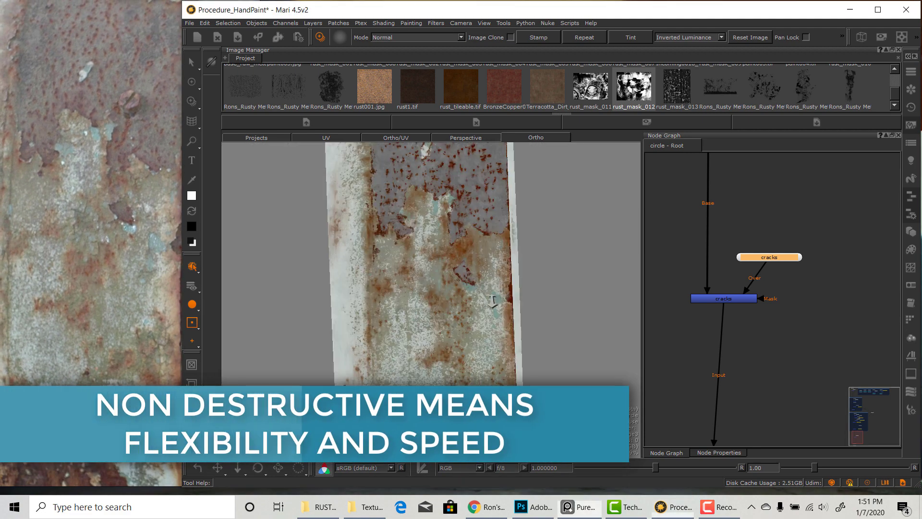
shift+drag(480, 250, 557, 262)
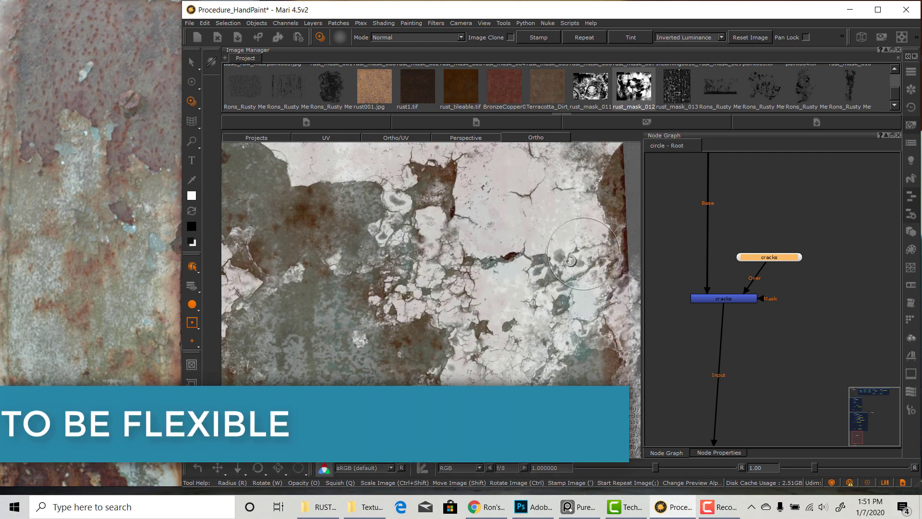
alt+drag(596, 193, 561, 324)
alt+middle_drag(578, 323, 548, 261)
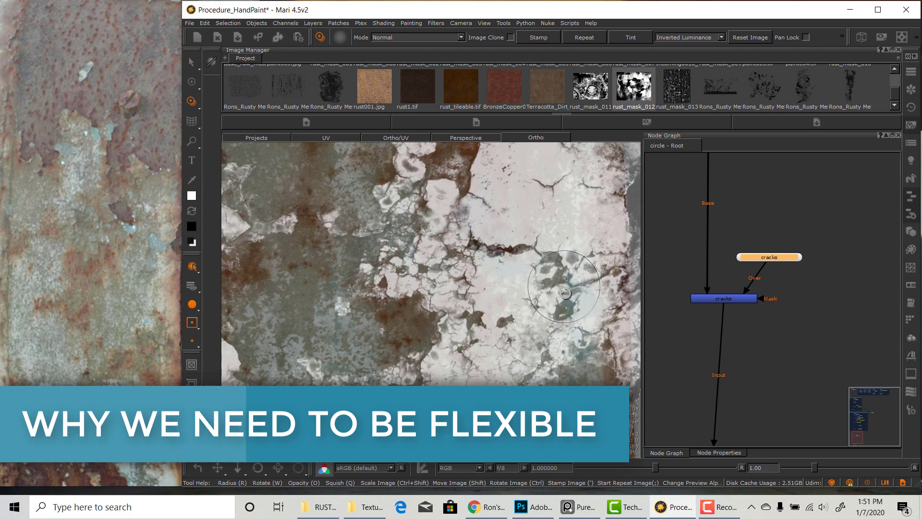
shift+drag(565, 295, 535, 289)
Set the Paint Through brush's flow to 0.130
click(911, 410)
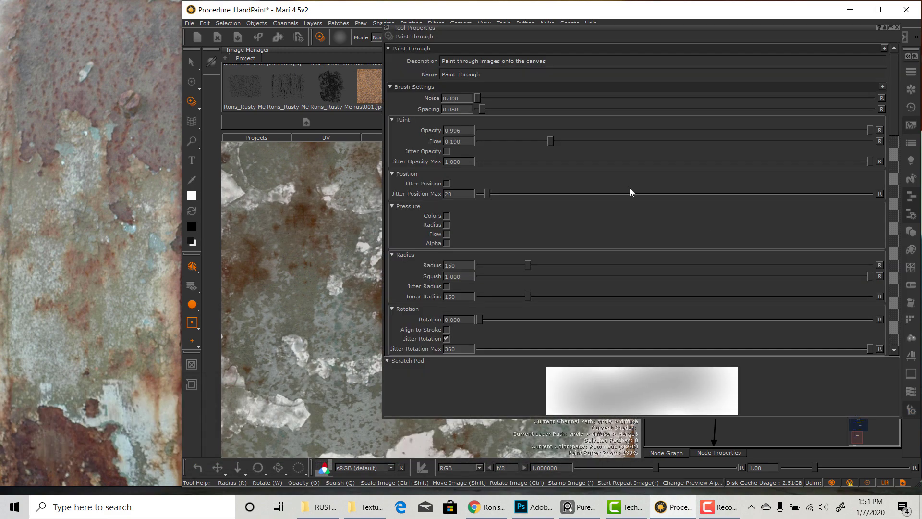
drag(547, 144, 523, 143)
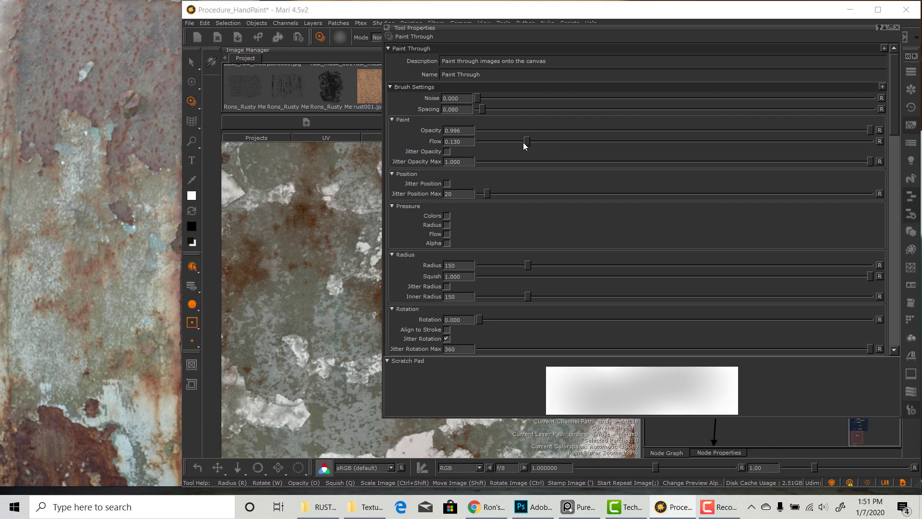
click(909, 411)
Set the stencil mode to No Stencil, and paint cracks beside the peeled grey patch and bake them
drag(440, 254, 435, 252)
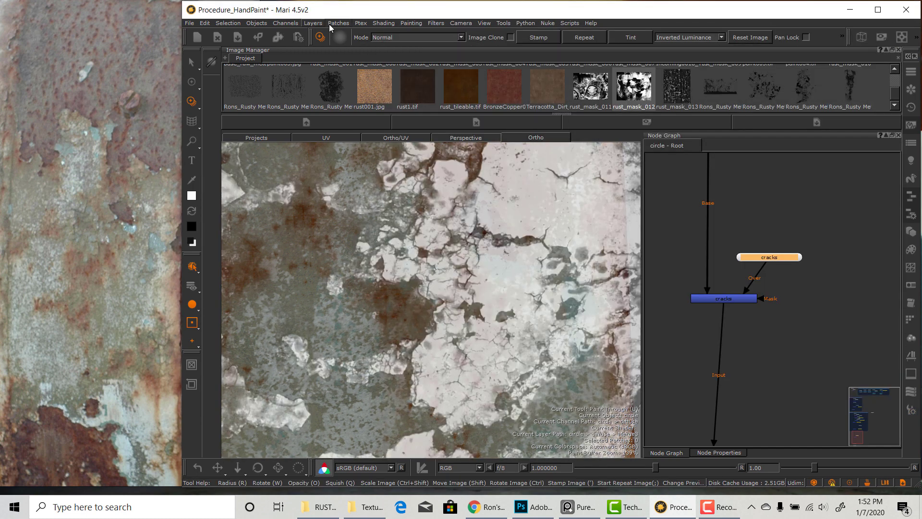
click(406, 25)
click(677, 40)
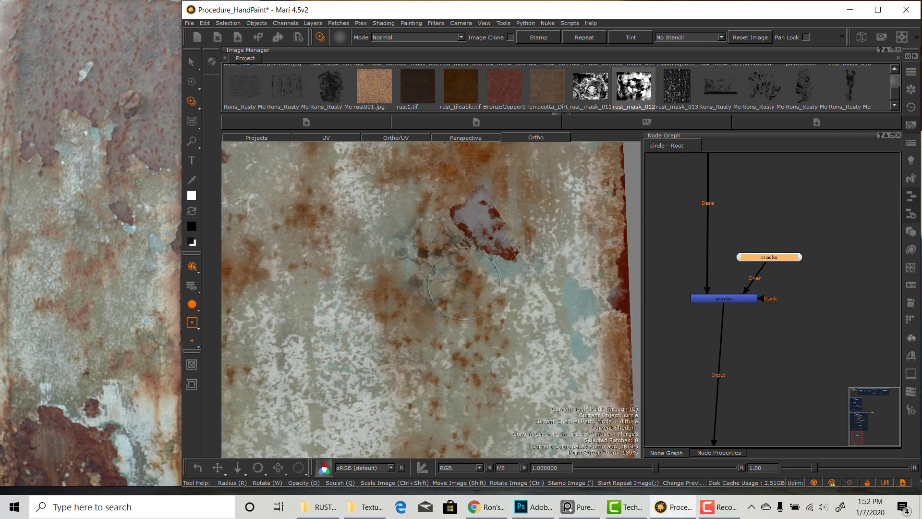
drag(468, 280, 461, 290)
key(b)
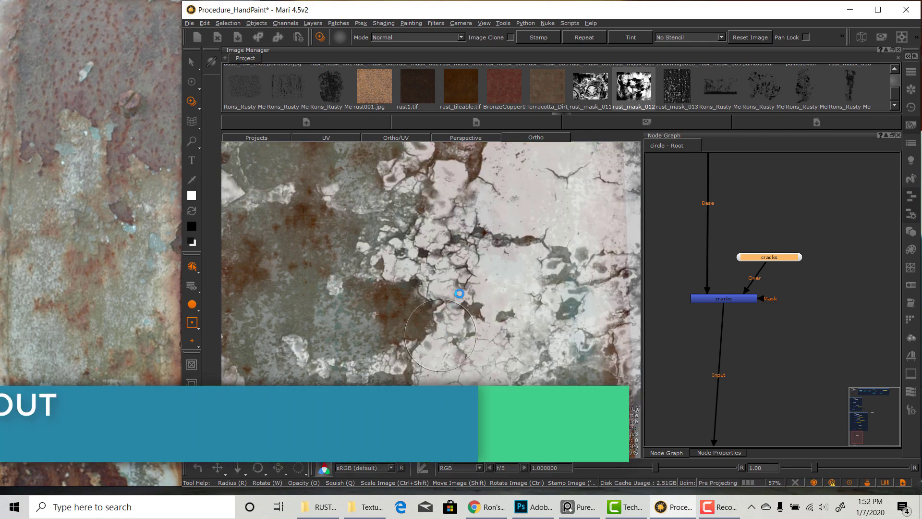
Reposition the crack image over the object's lower right edge and paint cracks along the rusty border
mouse_move(468, 321)
alt+middle_down()
mouse_move(398, 286)
mouse_move(330, 207)
alt+middle_up()
alt+middle_drag(426, 295, 424, 140)
mouse_move(508, 278)
shift+mouse_down()
mouse_move(419, 257)
mouse_move(559, 339)
mouse_move(600, 333)
mouse_move(620, 343)
mouse_move(595, 346)
mouse_move(467, 263)
mouse_move(537, 317)
mouse_move(517, 272)
mouse_move(529, 272)
shift+mouse_up()
key(u)
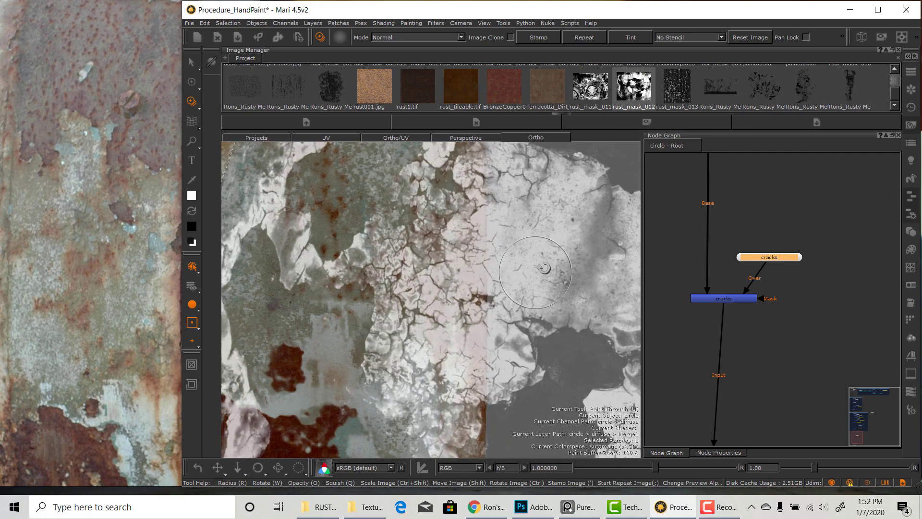
mouse_move(540, 247)
shift+mouse_down()
mouse_move(528, 309)
mouse_move(498, 246)
shift+mouse_up()
drag(445, 329, 446, 335)
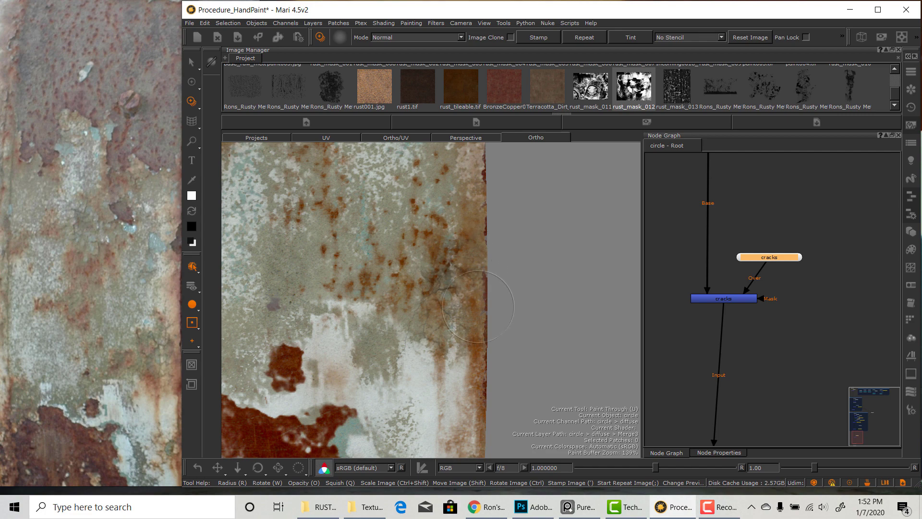
mouse_move(479, 256)
mouse_down()
mouse_move(467, 249)
mouse_move(434, 312)
mouse_move(476, 354)
mouse_move(472, 336)
mouse_move(486, 349)
mouse_up()
drag(451, 260, 447, 252)
alt+right_drag(478, 346, 446, 308)
alt+middle_drag(446, 307, 494, 409)
alt+right_drag(428, 379, 465, 374)
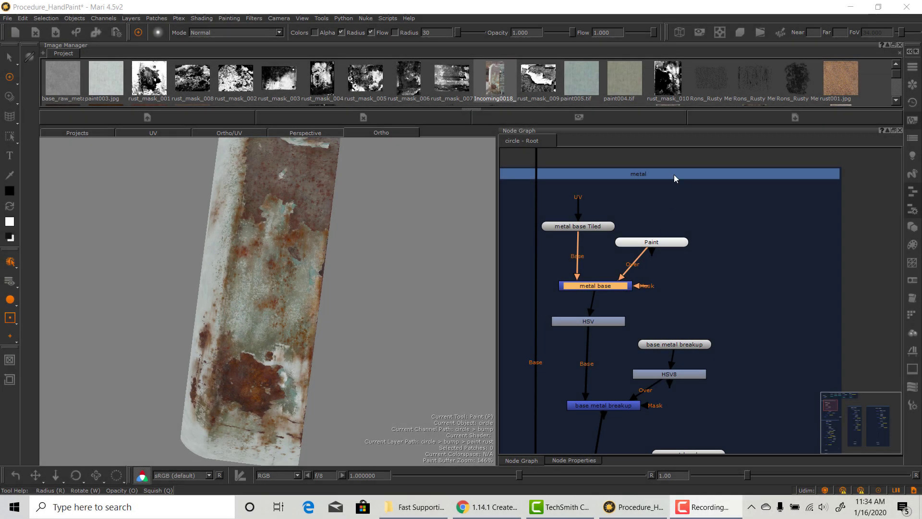
Inspect the rusted and flaking paint on the object up close from several angles
scroll(384, 311, down, 1)
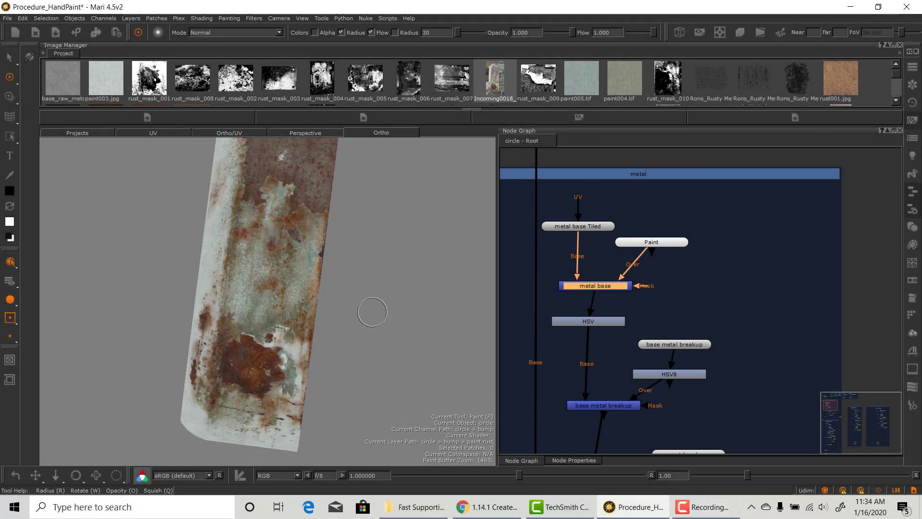
alt+drag(389, 313, 413, 271)
alt+middle_drag(413, 271, 412, 288)
scroll(410, 274, up, 5)
alt+drag(410, 274, 354, 331)
alt+middle_drag(354, 332, 357, 451)
scroll(308, 307, up, 2)
alt+drag(308, 307, 337, 310)
scroll(288, 288, down, 3)
scroll(288, 284, up, 2)
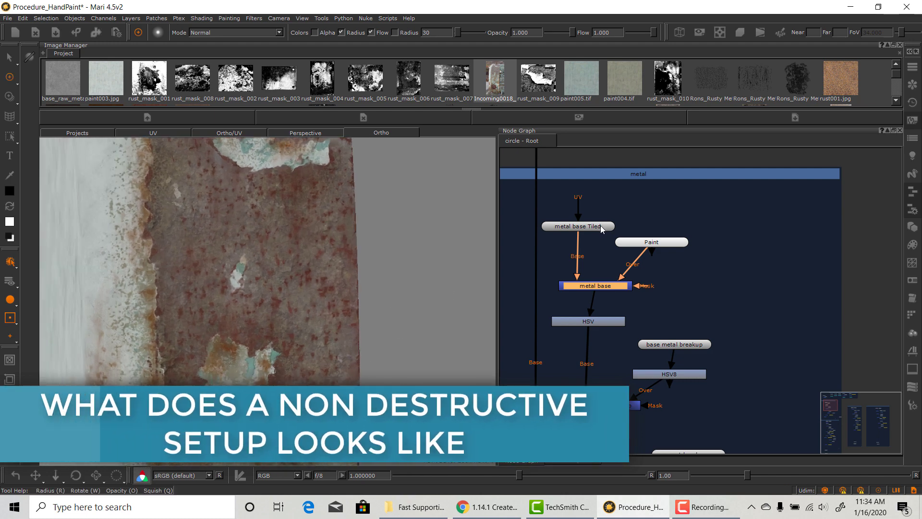
Check the metal base Tiled node's properties and review the breakup nodes beneath it in the metal group
double_click(600, 227)
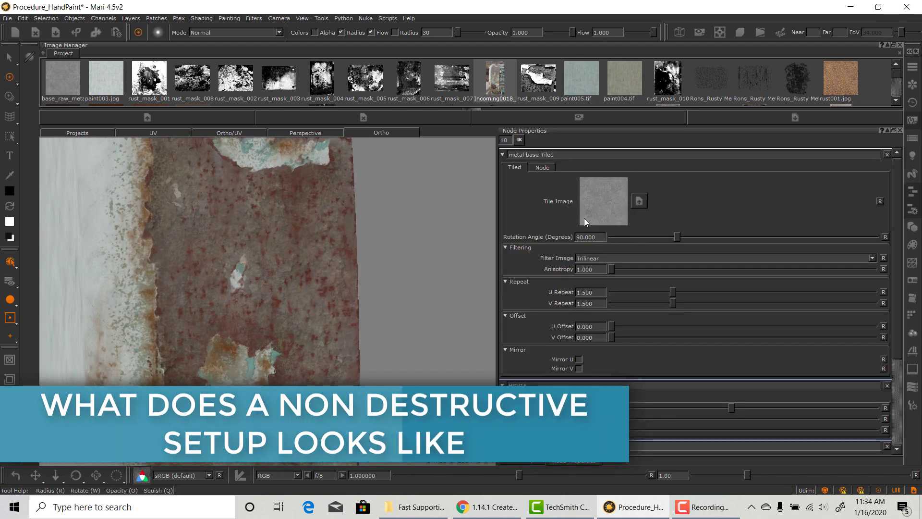
click(522, 460)
middle_drag(661, 384, 662, 254)
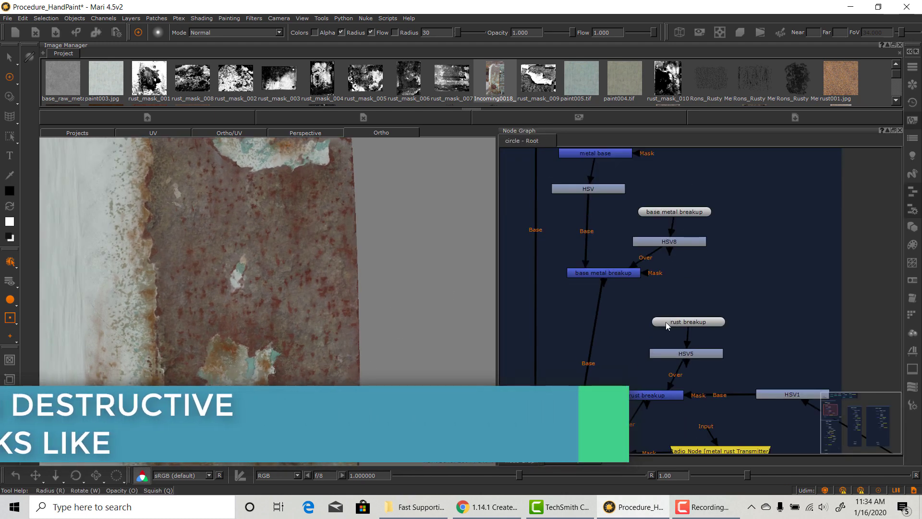
middle_drag(641, 443, 642, 245)
middle_drag(616, 332, 611, 351)
Check the tile image and settings of the Tiled rust node in the metal group
click(615, 273)
middle_drag(638, 254, 622, 361)
middle_drag(723, 301, 575, 126)
double_click(795, 259)
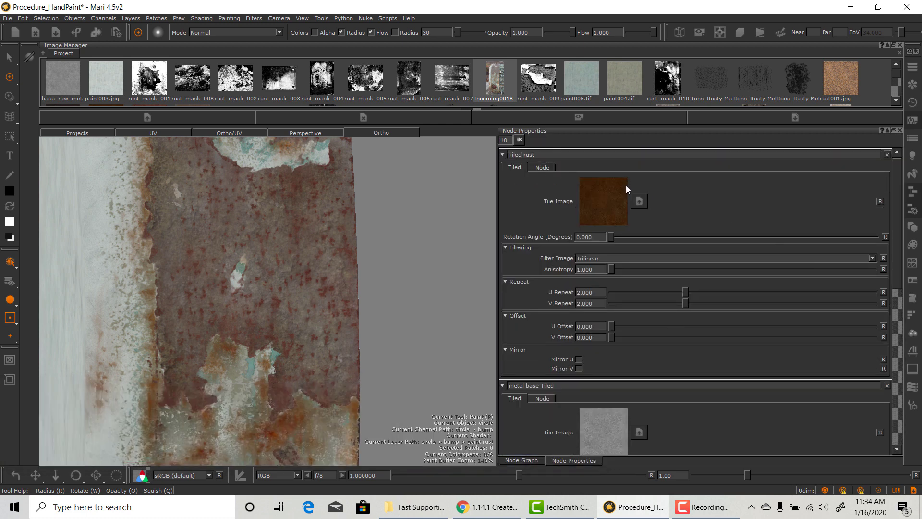
click(522, 460)
Find the paint group and check the tile image and settings of its light paint node
middle_drag(773, 263, 774, 323)
mouse_move(629, 413)
middle_down()
mouse_move(663, 259)
mouse_move(614, 212)
middle_up()
middle_drag(691, 275, 684, 266)
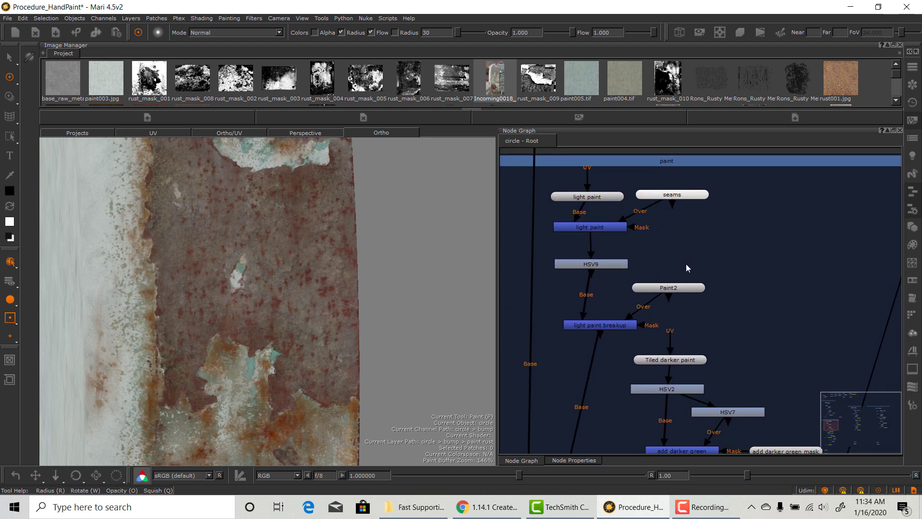
middle_drag(619, 268, 612, 259)
click(678, 278)
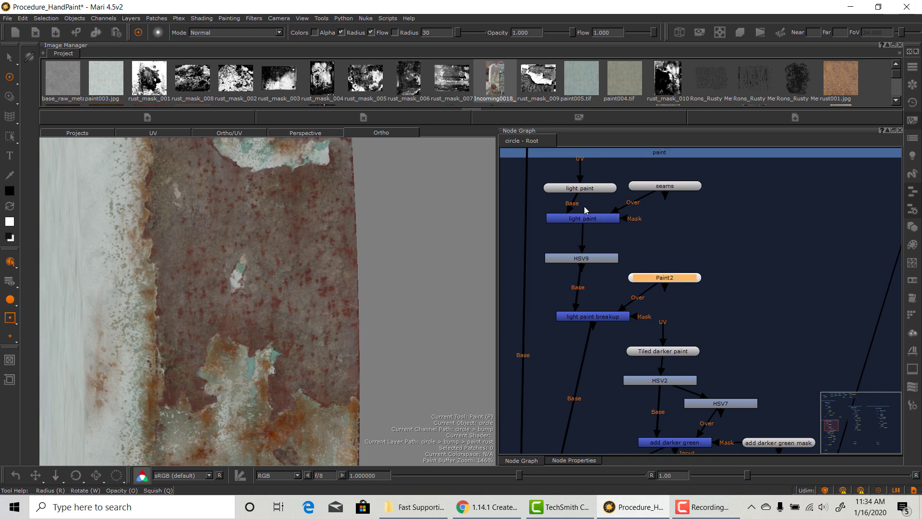
double_click(593, 189)
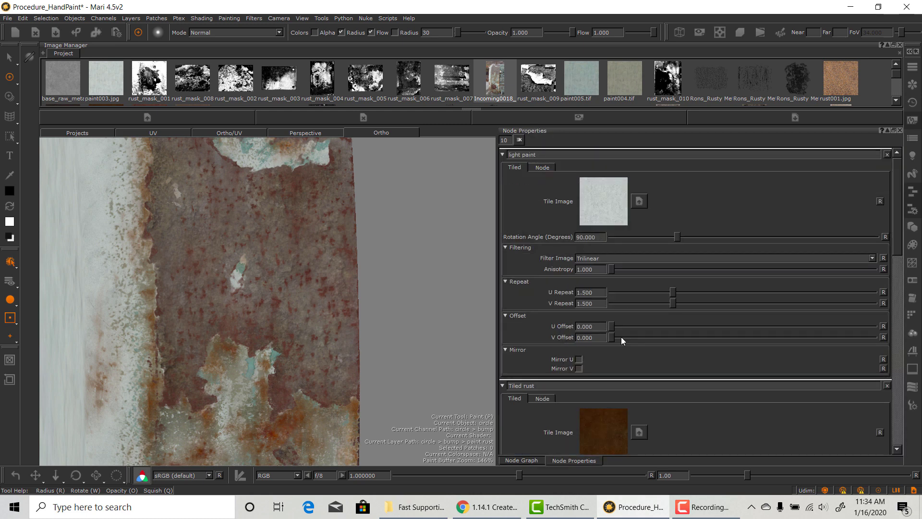
click(543, 465)
Check the tile image and settings of the Tiled darker paint node
mouse_move(630, 387)
middle_down()
mouse_move(703, 269)
mouse_move(660, 218)
middle_up()
double_click(656, 214)
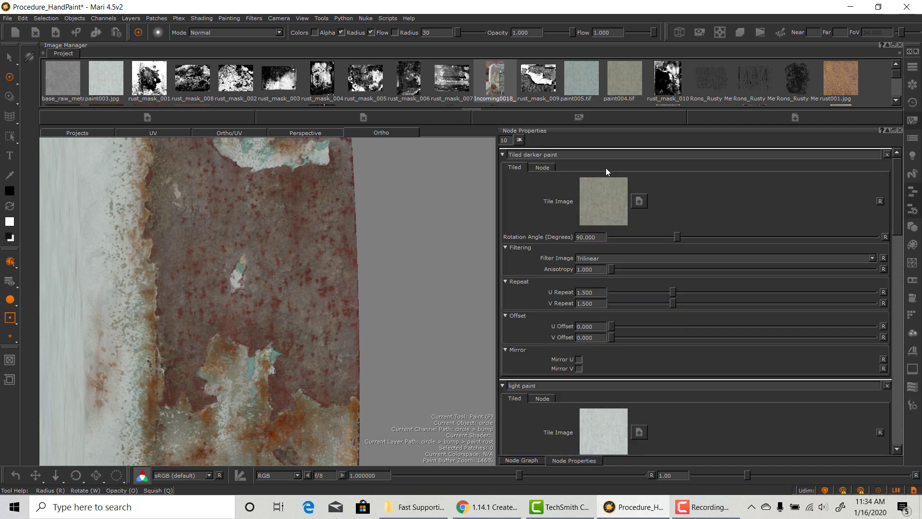
click(535, 462)
Examine the rust breakup and rust color variation nodes at the end of the paint group
middle_drag(705, 319, 723, 149)
mouse_move(694, 360)
middle_down()
mouse_move(744, 236)
mouse_move(702, 236)
middle_up()
middle_drag(687, 309, 675, 266)
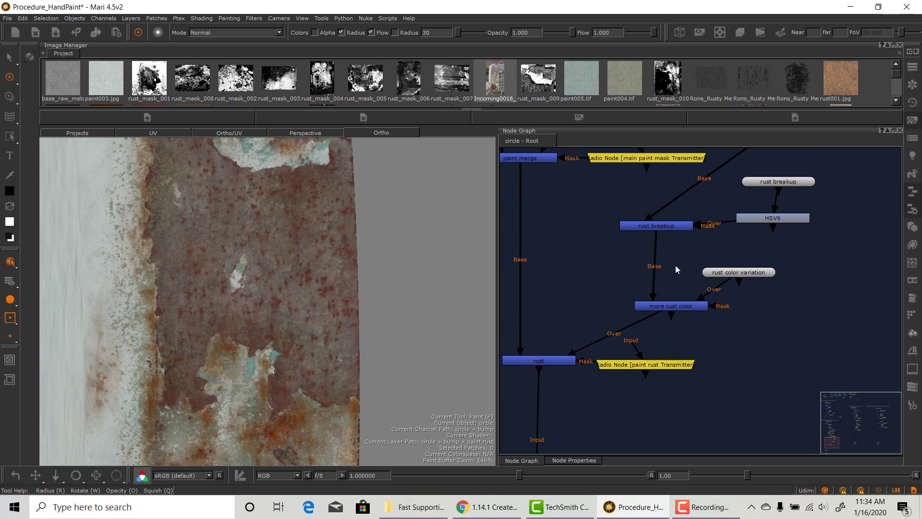
click(686, 306)
middle_drag(686, 306, 656, 383)
middle_drag(770, 262, 751, 237)
click(752, 236)
click(742, 271)
middle_drag(748, 325, 835, 257)
middle_drag(653, 407, 626, 379)
middle_drag(739, 293, 726, 320)
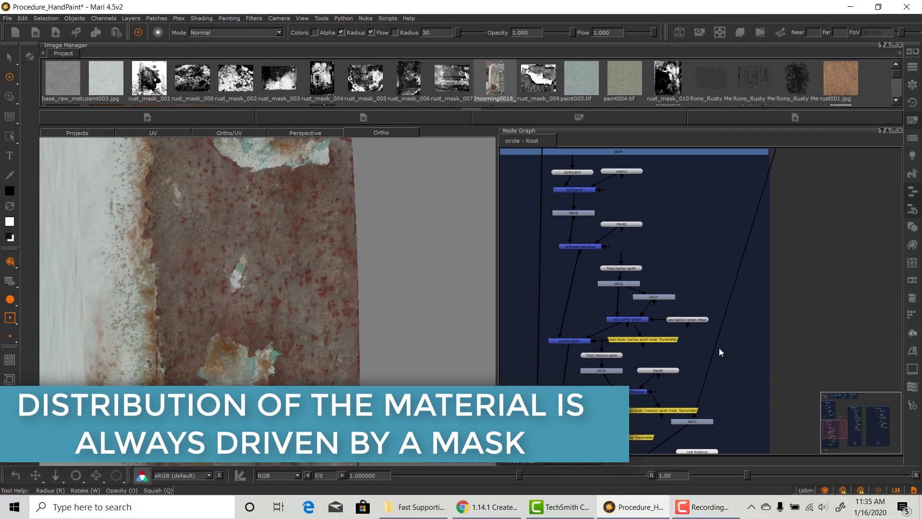
Trace the darker paint mask radio node to the masks group, and select the darker paint mask and its transmitter
scroll(719, 347, up, 3)
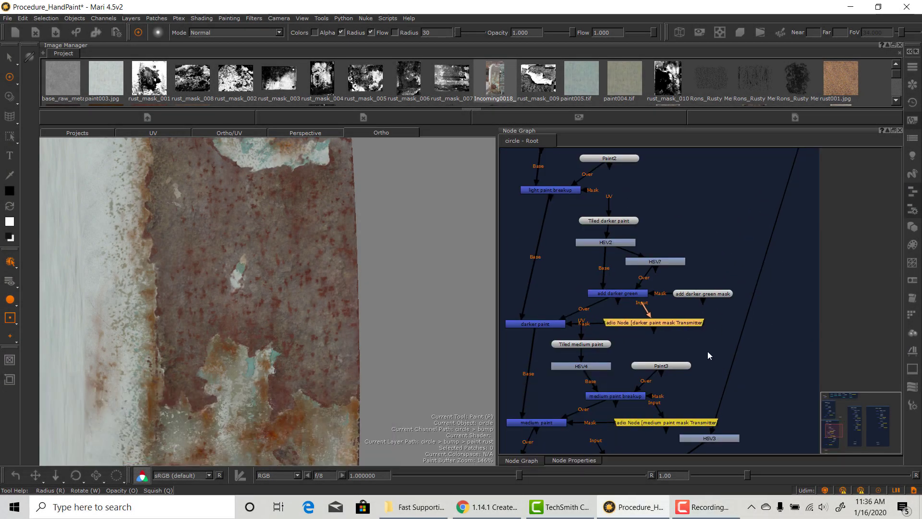
middle_drag(714, 357, 710, 335)
middle_drag(700, 369, 689, 333)
middle_drag(781, 245, 737, 471)
middle_drag(721, 159, 734, 471)
middle_drag(695, 305, 631, 276)
alt+right_drag(724, 386, 768, 379)
middle_drag(606, 357, 615, 356)
middle_drag(707, 346, 655, 368)
drag(663, 370, 614, 258)
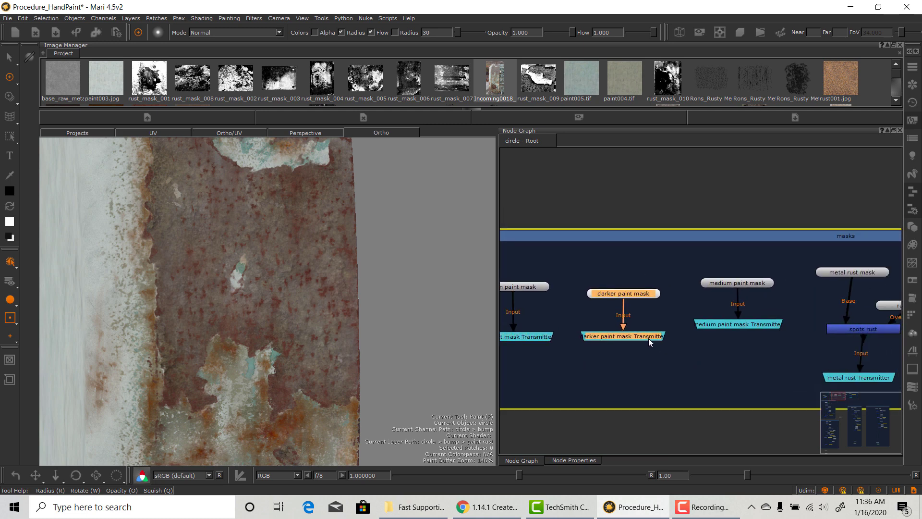
Display the main paint mask Transmitter's output on the object and examine the mask
alt+right_drag(578, 322, 518, 331)
mouse_move(758, 399)
middle_down()
mouse_move(656, 350)
mouse_move(631, 377)
middle_up()
mouse_move(710, 371)
middle_down()
mouse_move(784, 273)
mouse_move(743, 329)
mouse_move(700, 290)
mouse_move(768, 335)
mouse_move(736, 336)
mouse_move(711, 317)
mouse_move(757, 387)
mouse_move(683, 318)
middle_up()
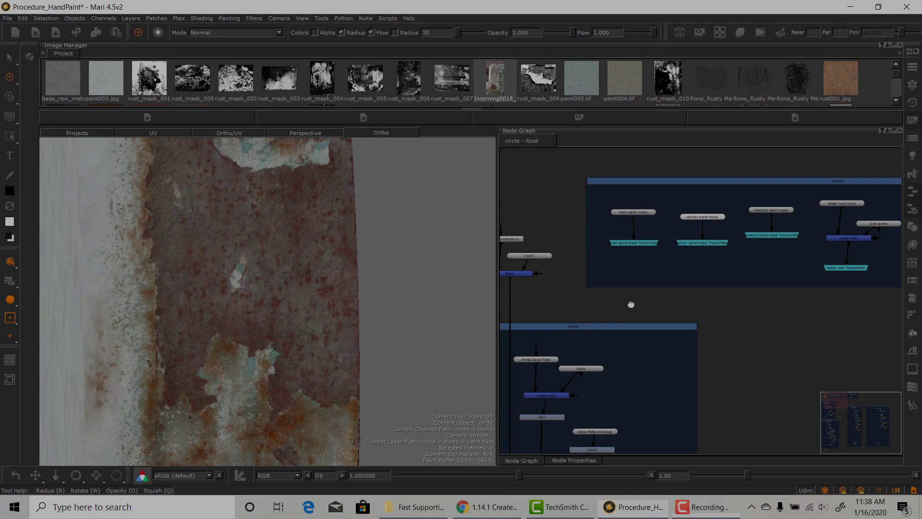
scroll(620, 303, up, 3)
click(597, 248)
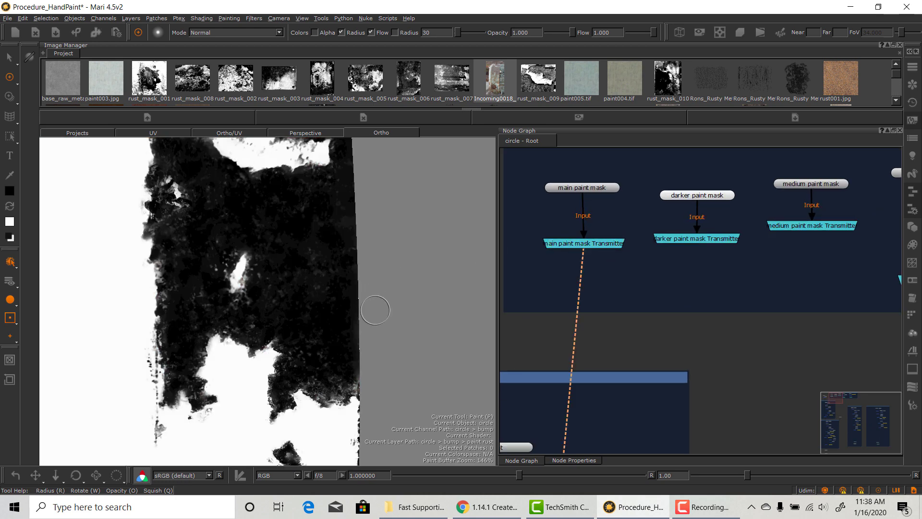
alt+middle_drag(390, 319, 413, 325)
alt+right_drag(414, 325, 336, 310)
alt+drag(336, 310, 357, 306)
Display the darker paint mask Transmitter's output on the object and examine it from several angles
click(713, 239)
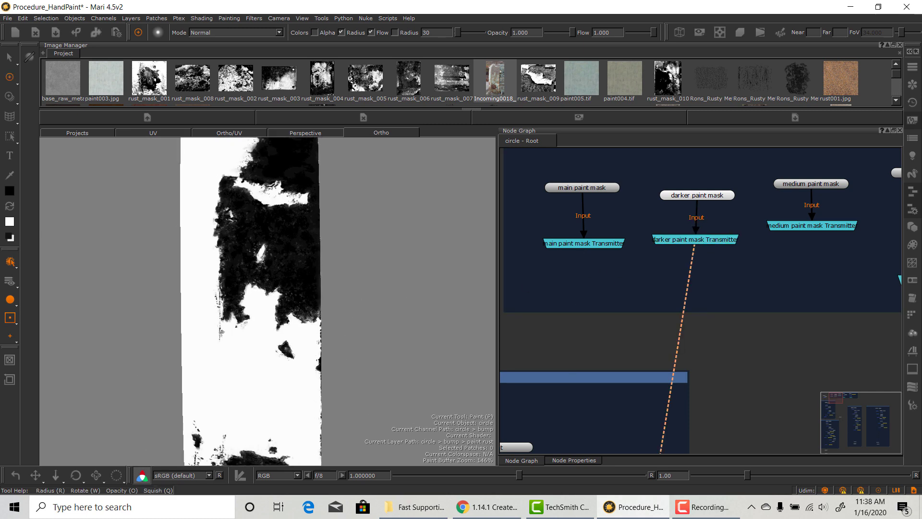
alt+drag(363, 345, 342, 353)
alt+middle_drag(342, 353, 338, 380)
mouse_move(339, 380)
alt+mouse_down()
mouse_move(317, 381)
mouse_move(366, 357)
alt+mouse_up()
alt+right_drag(366, 357, 363, 379)
mouse_move(362, 379)
alt+mouse_down()
mouse_move(351, 340)
mouse_move(352, 374)
alt+mouse_up()
mouse_move(352, 373)
alt+right_down()
mouse_move(372, 378)
mouse_move(449, 356)
alt+right_up()
Display the outputs of the metal rust Transmitter and the paint rust Transmitter on the object and examine both masks
middle_drag(844, 268, 653, 282)
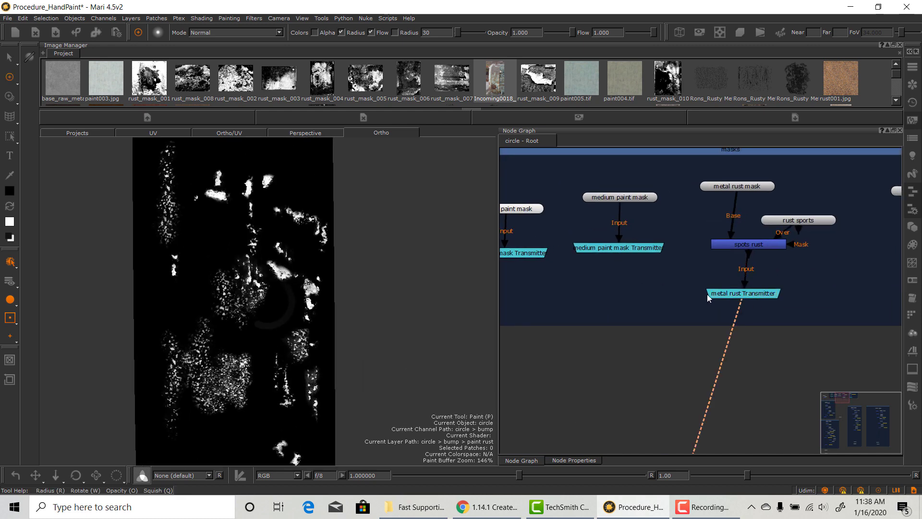
mouse_move(267, 301)
alt+mouse_down()
mouse_move(336, 308)
mouse_move(308, 309)
mouse_move(304, 346)
mouse_move(325, 388)
mouse_move(330, 313)
alt+mouse_up()
middle_drag(893, 261, 740, 280)
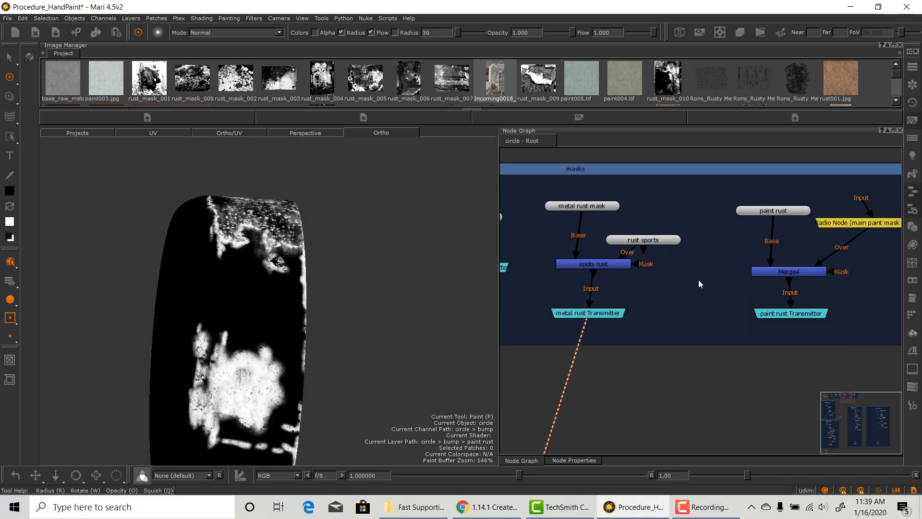
click(787, 315)
click(787, 315)
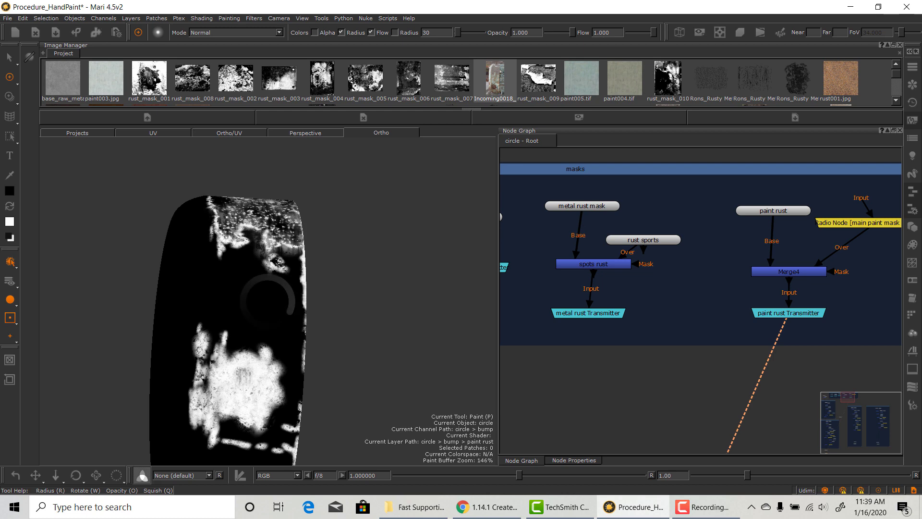
alt+drag(267, 301, 321, 334)
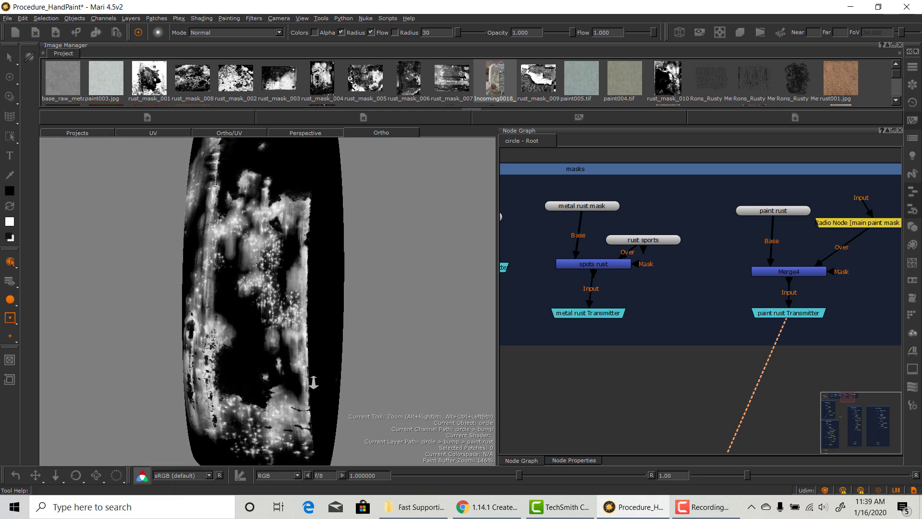
alt+right_drag(315, 363, 308, 373)
mouse_move(307, 373)
alt+mouse_down()
mouse_move(340, 331)
mouse_move(354, 341)
mouse_move(385, 336)
mouse_move(433, 313)
mouse_move(361, 374)
alt+mouse_up()
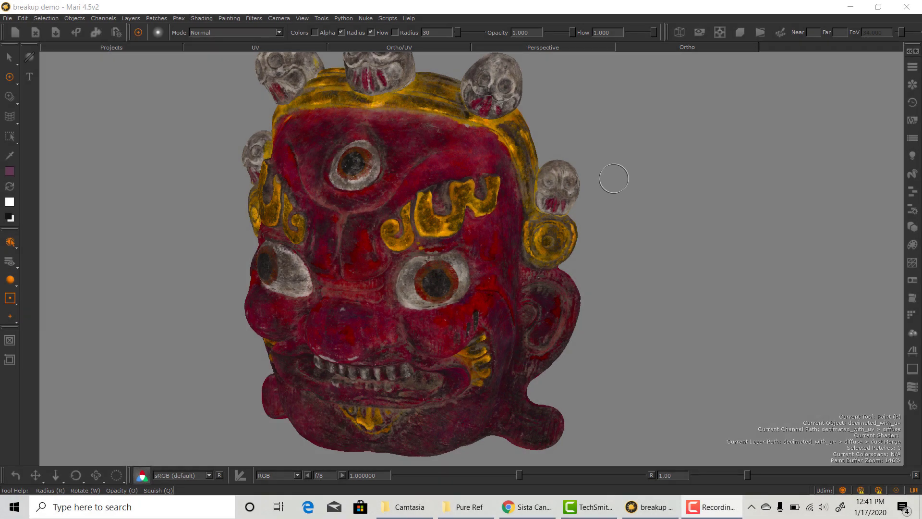
Examine the worn paint breakup on the red demon mask from both sides and close up around the eyes
click(615, 179)
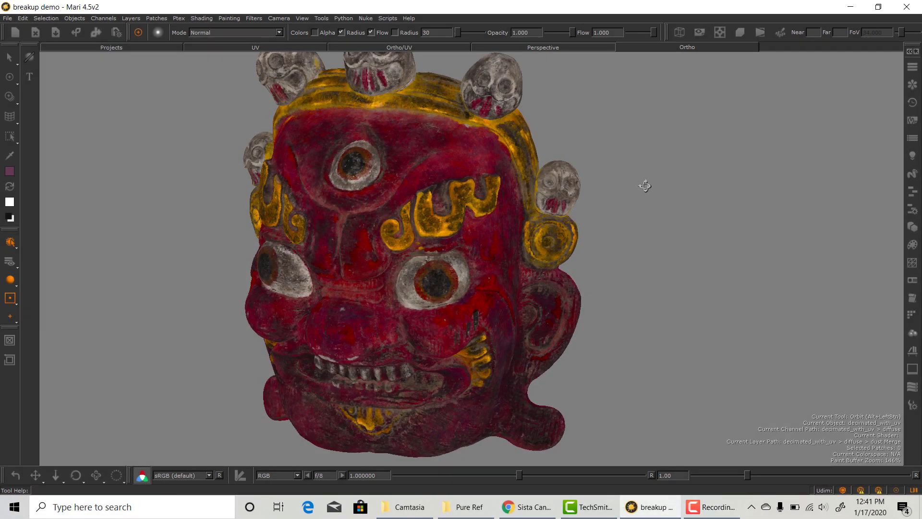
alt+drag(645, 185, 526, 185)
alt+middle_drag(541, 214, 577, 204)
alt+drag(458, 228, 545, 218)
alt+middle_drag(431, 259, 502, 256)
alt+right_drag(466, 272, 521, 258)
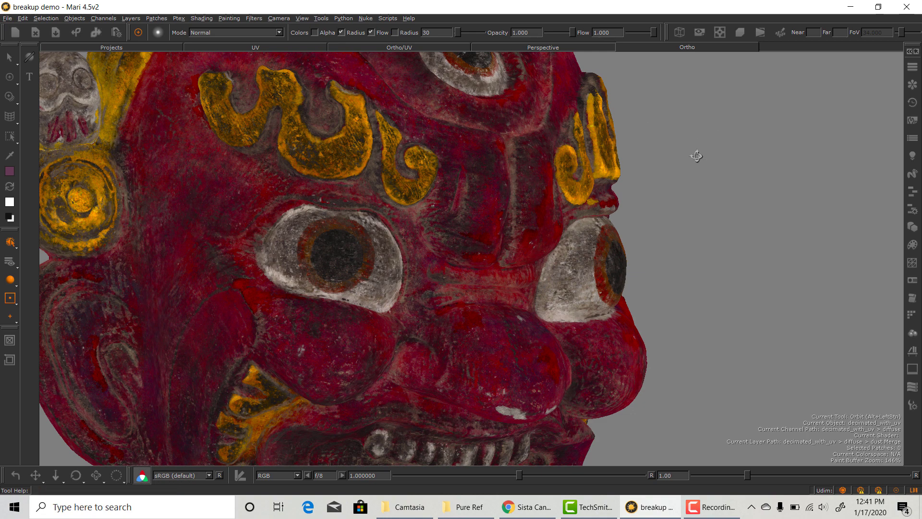
mouse_move(697, 155)
alt+mouse_down()
mouse_move(688, 152)
mouse_move(678, 171)
alt+mouse_up()
alt+middle_drag(555, 204, 496, 182)
alt+drag(554, 188, 478, 204)
alt+middle_drag(478, 204, 326, 156)
mouse_move(452, 238)
alt+right_down()
mouse_move(475, 240)
mouse_move(463, 236)
alt+right_up()
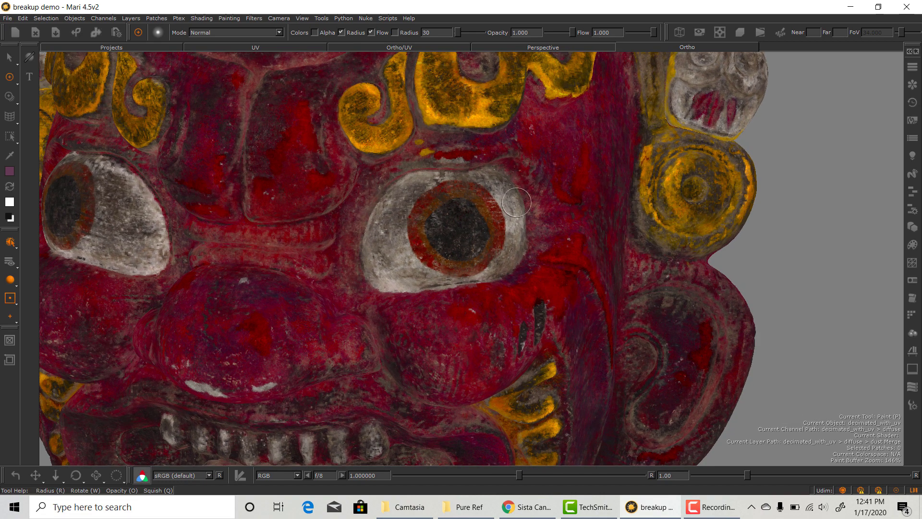
mouse_move(543, 302)
alt+middle_down()
mouse_move(527, 394)
mouse_move(497, 223)
mouse_move(527, 341)
mouse_move(476, 331)
mouse_move(464, 447)
alt+middle_up()
alt+drag(529, 194, 521, 234)
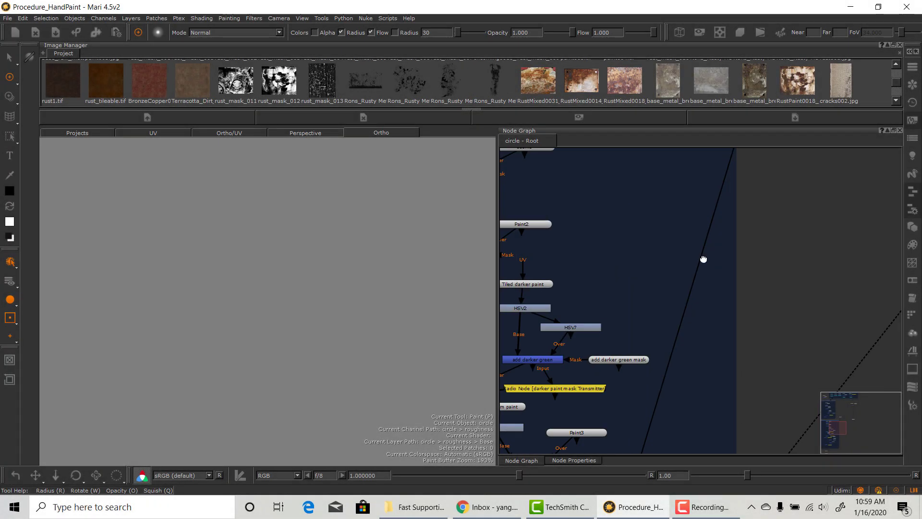
Display the diffuse channel's output on the object and view it from another angle
middle_drag(703, 259, 764, 110)
middle_drag(620, 423, 635, 221)
click(635, 223)
key(v)
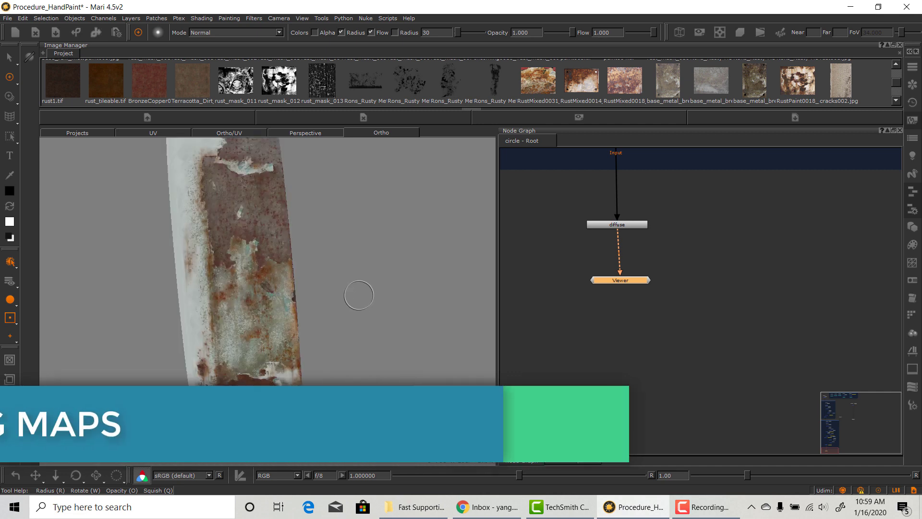
alt+drag(360, 294, 437, 361)
Make room in the roughness branch by moving its channel node well below the Base merge
scroll(617, 328, down, 3)
middle_drag(785, 275, 644, 430)
middle_drag(860, 137, 705, 297)
middle_drag(729, 248, 803, 374)
drag(653, 207, 723, 427)
click(776, 348)
middle_drag(776, 348, 744, 305)
click(913, 67)
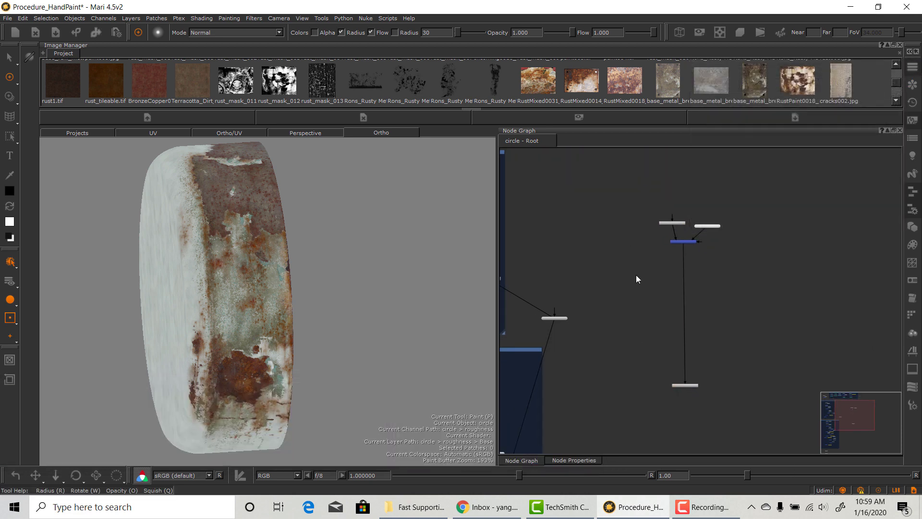
Create a Backdrop node and enlarge it to enclose the whole roughness branch
key(Tab)
text(back)
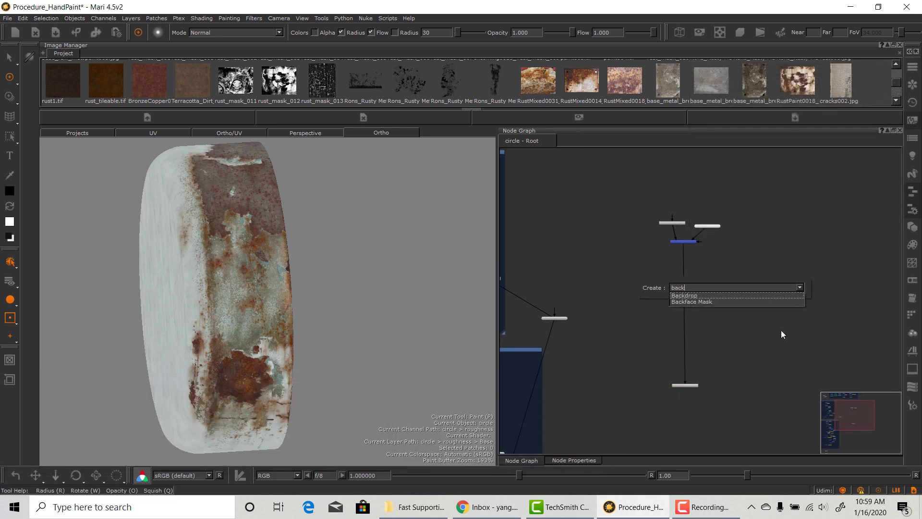
click(720, 296)
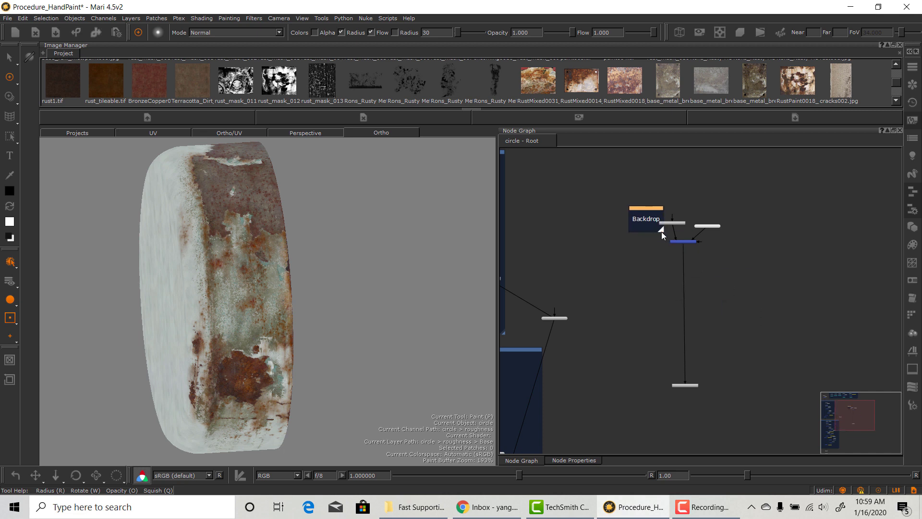
drag(661, 235, 759, 445)
middle_drag(774, 443, 765, 246)
drag(748, 246, 763, 420)
middle_drag(771, 205, 760, 275)
drag(666, 260, 670, 436)
click(790, 237)
Insert a Merge node below the roughness branch's Base merge and rename it base metal
middle_drag(790, 238, 775, 377)
scroll(665, 308, up, 3)
key(m)
drag(698, 314, 664, 301)
double_click(664, 301)
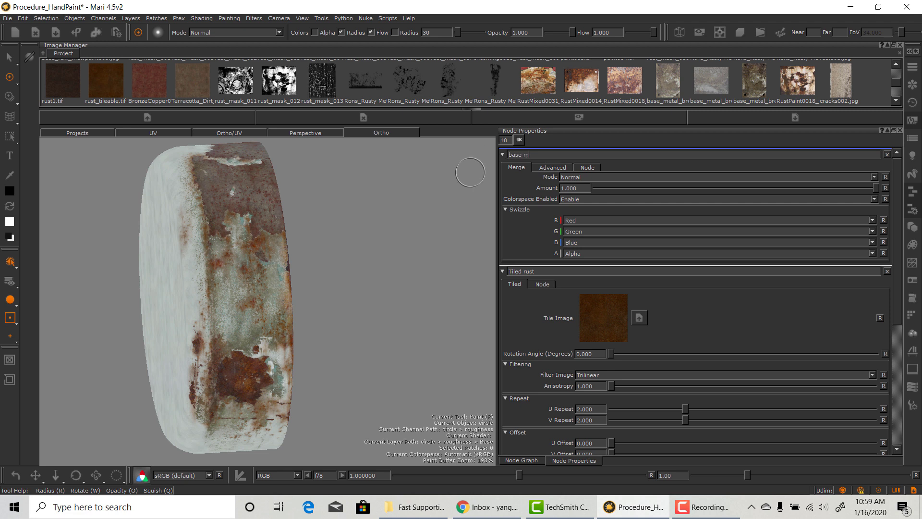
click(536, 459)
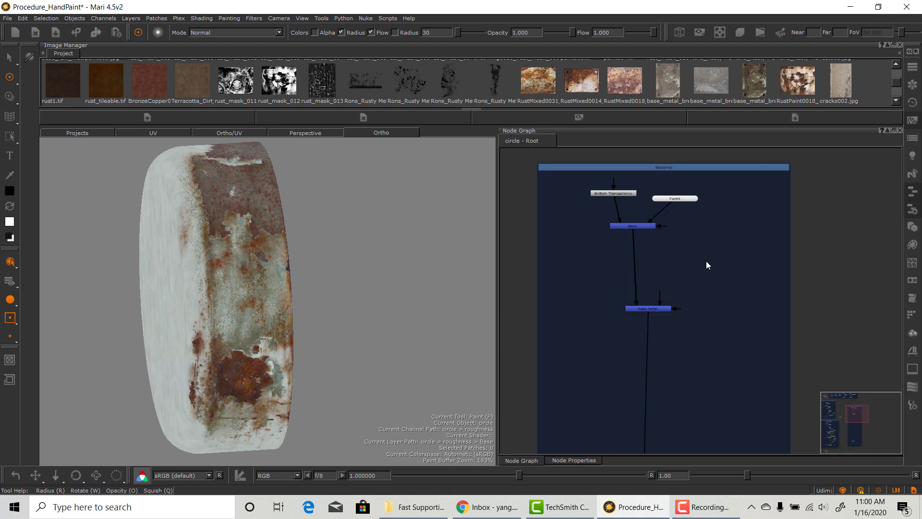
Copy the metal base Tiled, Paint and metal base nodes from the metal backdrop
middle_drag(735, 333, 748, 349)
drag(856, 412, 830, 406)
middle_drag(683, 272, 671, 334)
drag(682, 307, 690, 306)
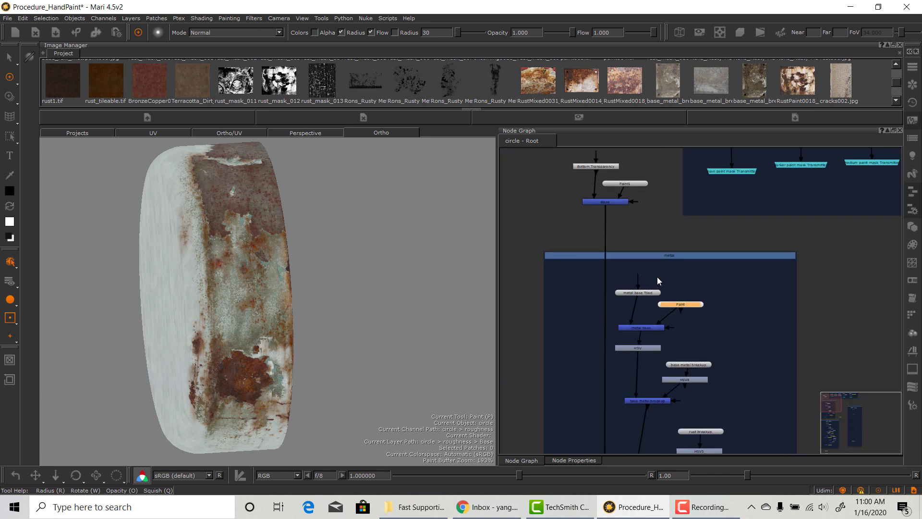
middle_drag(708, 340, 681, 342)
click(614, 327)
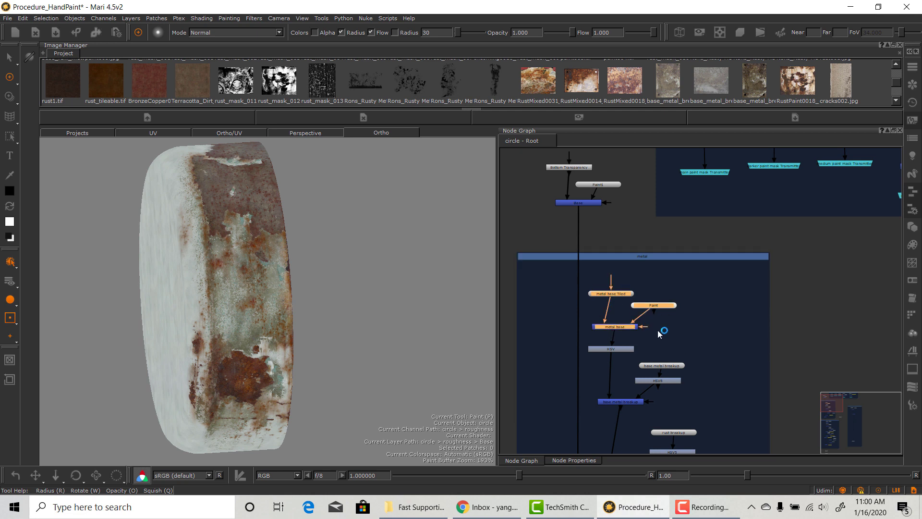
right_click(659, 306)
mouse_move(690, 340)
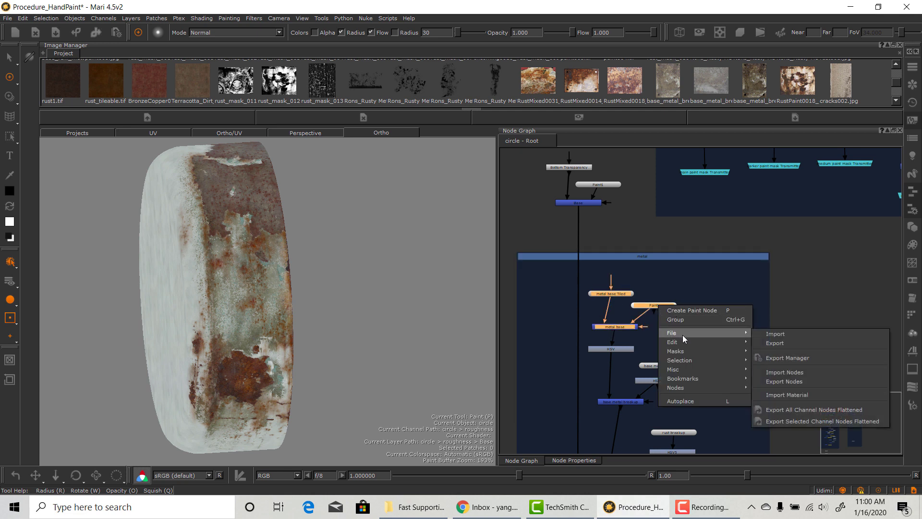
click(782, 316)
Paste the copied nodes into the roughness backdrop and feed metal base1 into the Over input of the base metal merge
middle_drag(874, 358, 702, 288)
key(ctrl+v)
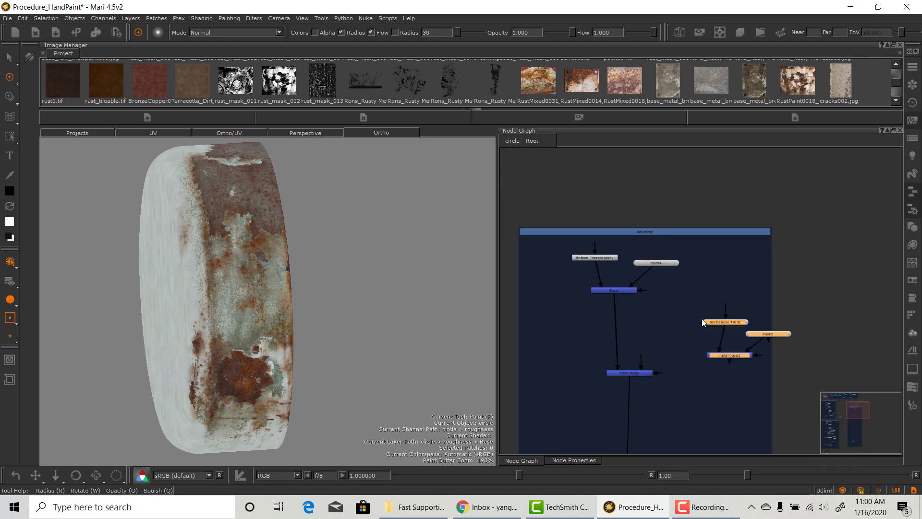
drag(738, 357, 690, 338)
click(706, 297)
scroll(700, 299, up, 3)
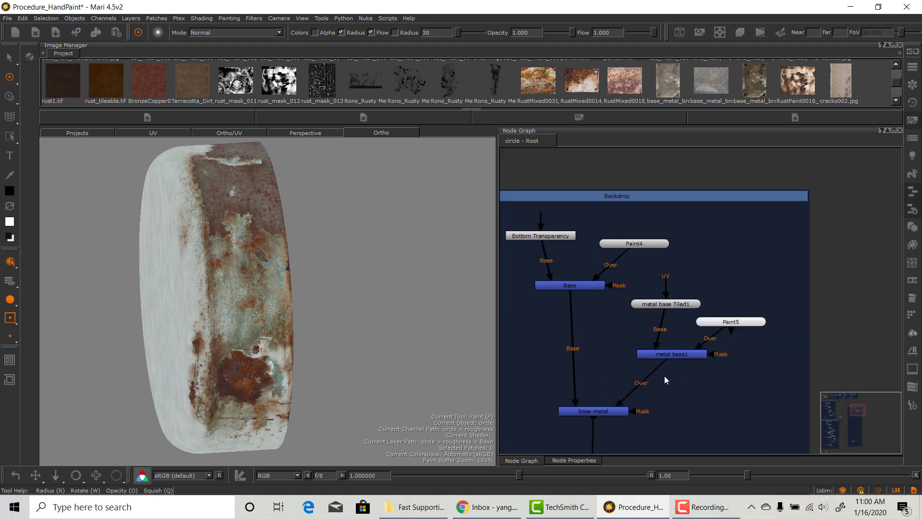
middle_drag(669, 380, 651, 354)
drag(652, 279, 648, 287)
drag(702, 298, 698, 300)
Display the roughness channel's output on the object and move the metal base1 merge closer to base metal
middle_drag(659, 442, 713, 163)
middle_drag(658, 441, 711, 159)
drag(661, 317, 675, 343)
key(v)
click(692, 370)
middle_drag(705, 301, 621, 452)
middle_drag(699, 166, 708, 442)
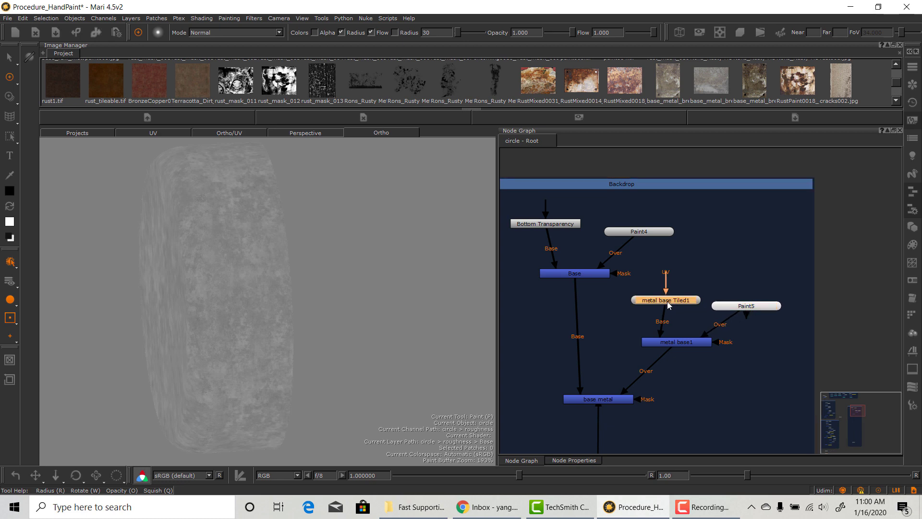
drag(666, 300, 665, 299)
drag(674, 342, 672, 368)
Insert a Merge node below base metal in the roughness branch and rename it metal rust roughness
click(687, 398)
middle_drag(686, 444, 687, 264)
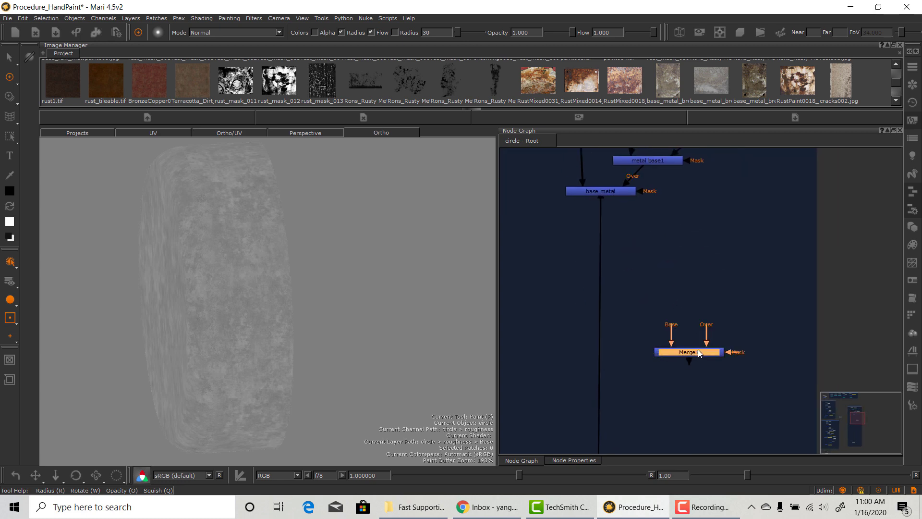
double_click(690, 351)
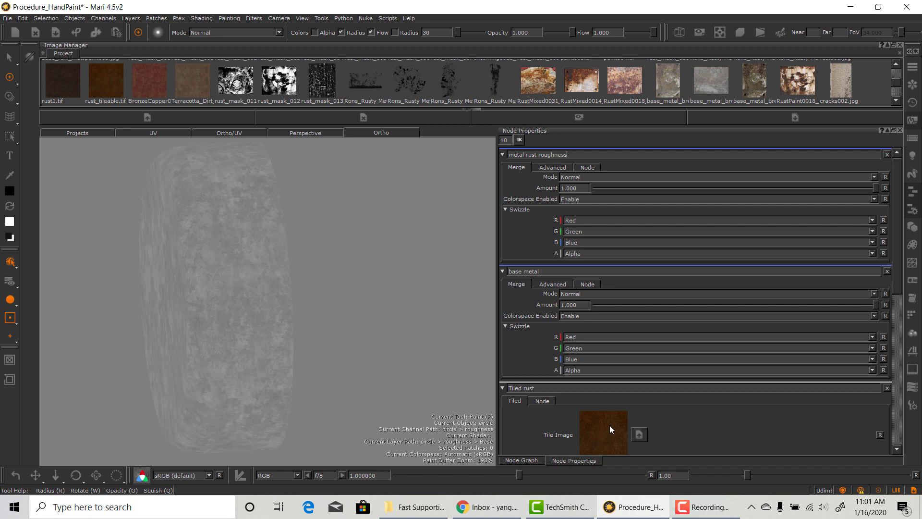
click(529, 460)
drag(692, 356, 642, 307)
Copy the Tiled rust node into the roughness backdrop and connect it to the Over input of metal rust roughness
middle_drag(593, 324, 705, 267)
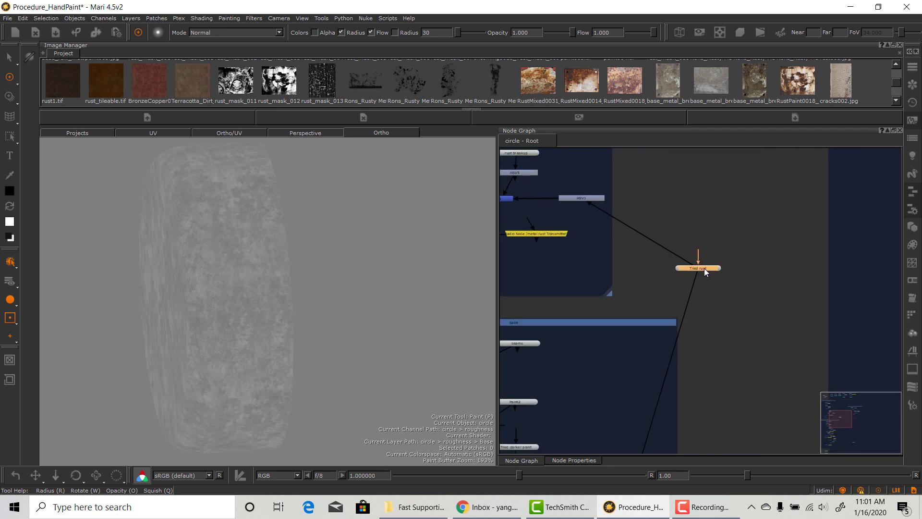
right_click(704, 268)
mouse_move(727, 303)
click(817, 323)
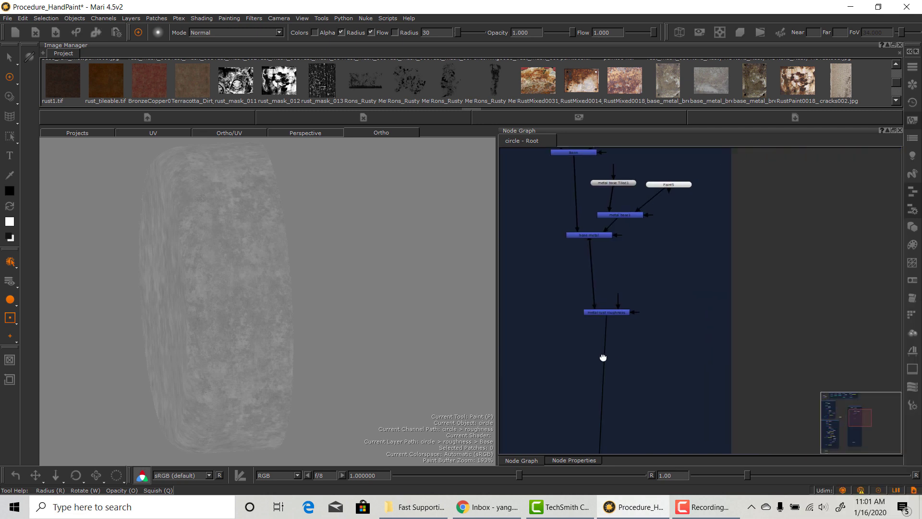
key(ctrl+v)
drag(665, 312, 613, 269)
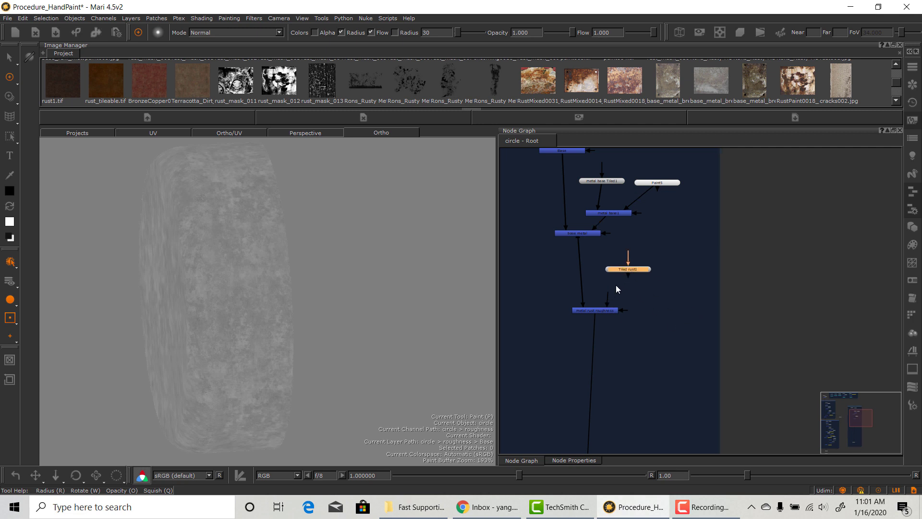
click(663, 307)
key(Tab)
text(radi)
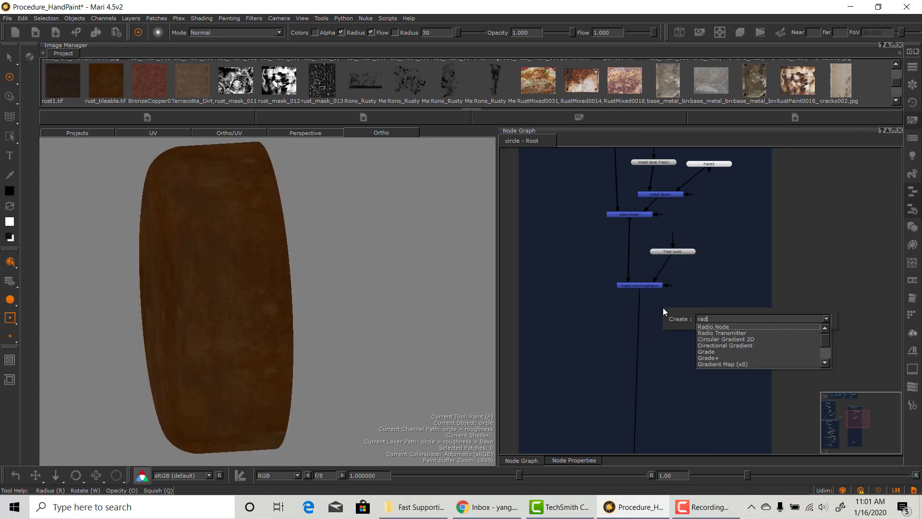
key(BackSpace)
key(BackSpace)
key(BackSpace)
key(BackSpace)
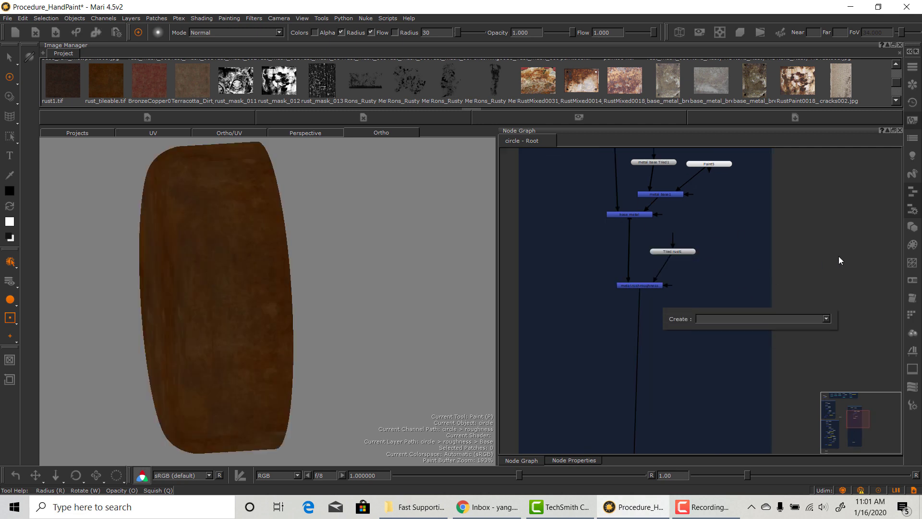
Look over the mask transmitters in the masks backdrop to identify the one that drives the metal rust
mouse_move(749, 193)
middle_down()
mouse_move(741, 425)
mouse_move(750, 429)
middle_up()
scroll(698, 346, down, 3)
middle_drag(699, 347, 863, 305)
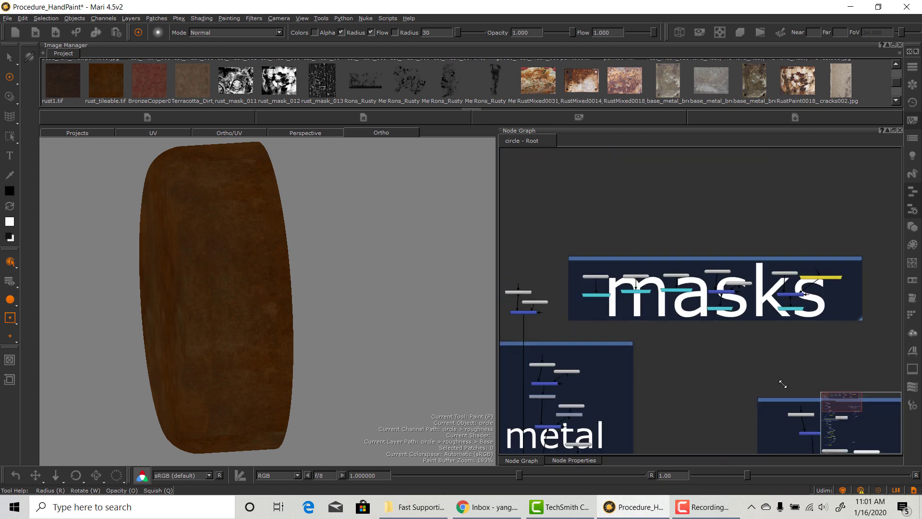
scroll(716, 359, up, 5)
middle_drag(716, 355, 864, 398)
drag(660, 243, 708, 331)
middle_drag(726, 381, 572, 345)
middle_drag(866, 328, 679, 356)
middle_drag(580, 357, 691, 301)
click(636, 324)
scroll(692, 301, down, 5)
scroll(714, 376, up, 5)
middle_drag(714, 376, 687, 376)
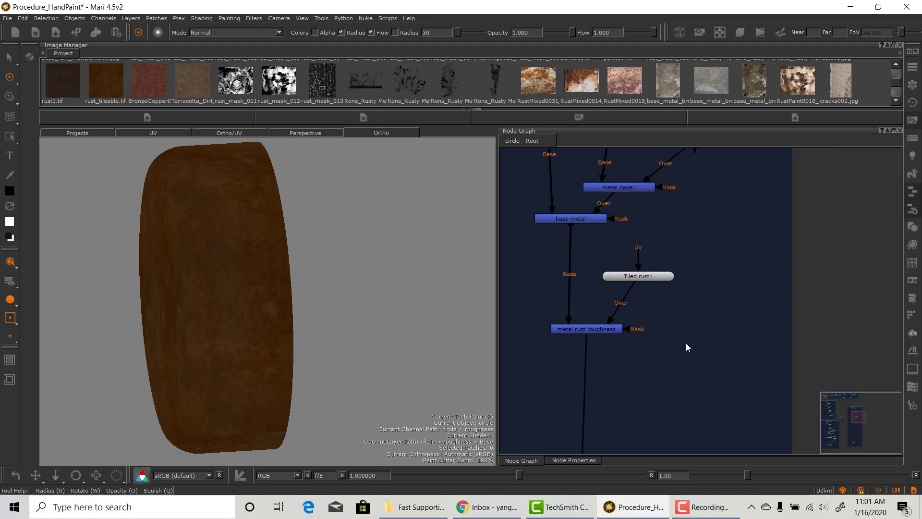
Create a Radio Node linked to the metal rust Transmitter and connect it to the Mask input of metal rust roughness
key(Tab)
text(radi)
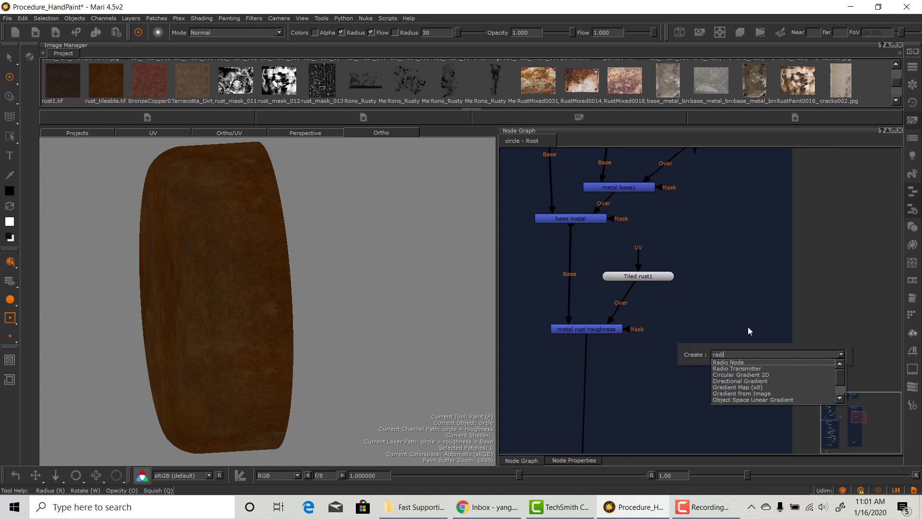
key(Return)
right_click(718, 336)
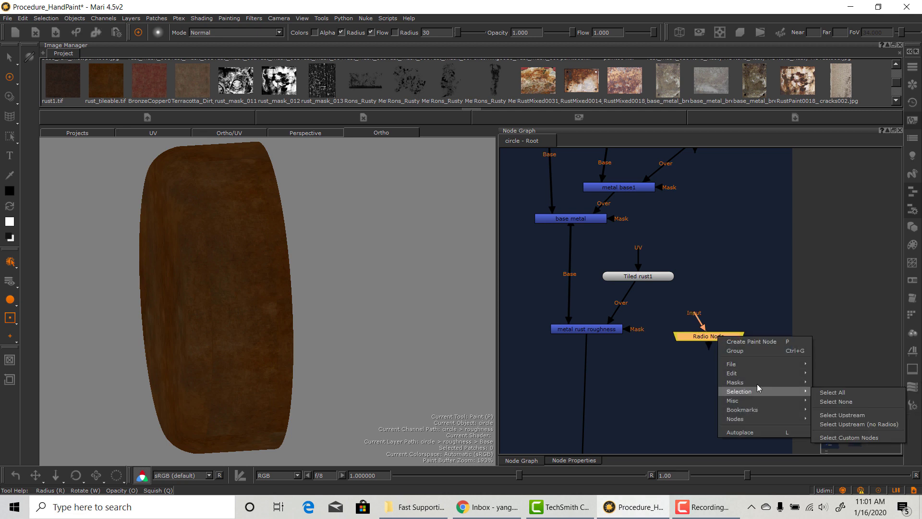
mouse_move(792, 395)
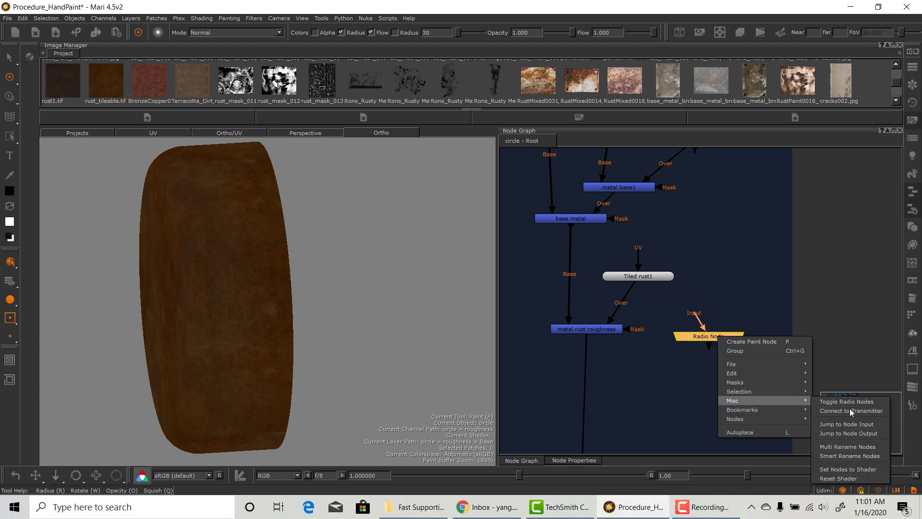
click(853, 411)
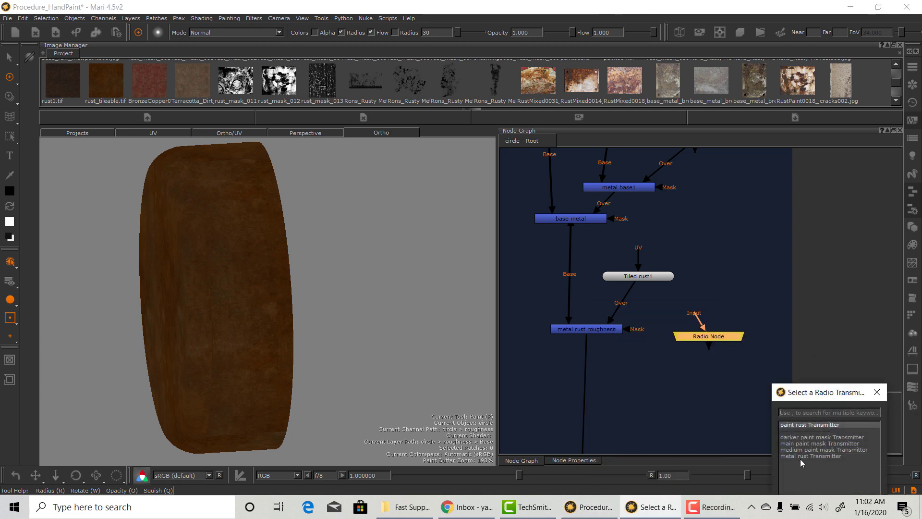
click(824, 456)
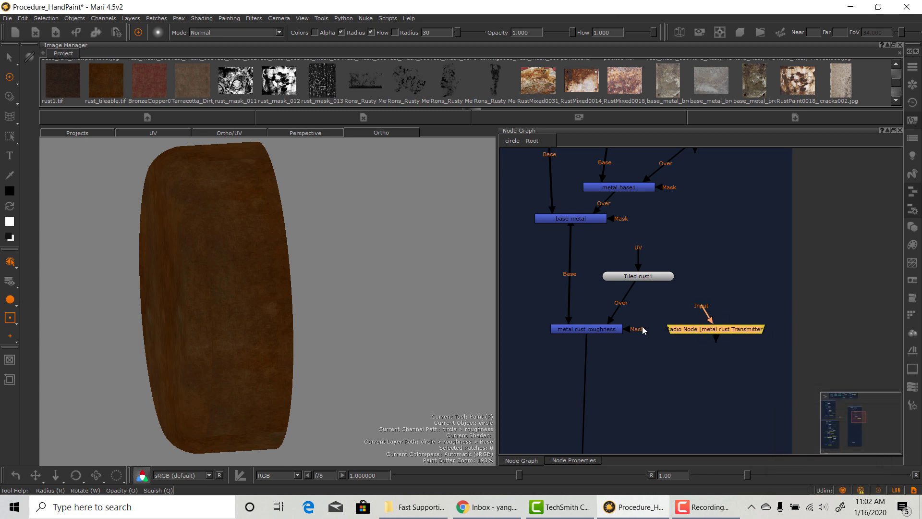
drag(719, 330, 714, 330)
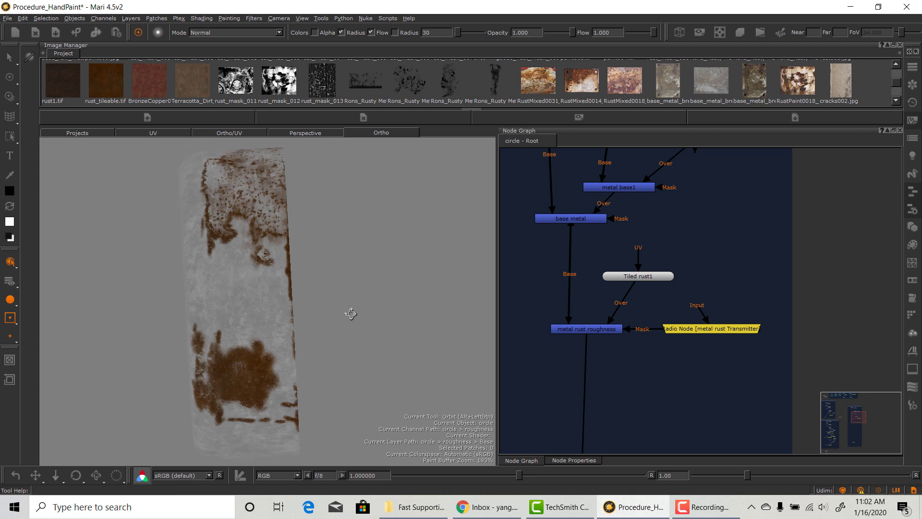
Insert a luminance node in the roughness branch below metal rust roughness to turn the output grayscale
middle_drag(669, 379, 685, 178)
middle_drag(644, 365, 648, 159)
drag(601, 358, 629, 384)
key(Tab)
text(lumi)
click(733, 375)
drag(691, 354, 610, 349)
click(662, 293)
middle_drag(661, 288, 651, 442)
middle_drag(644, 202, 633, 392)
drag(655, 286, 649, 275)
Insert another Merge node below metal rust roughness in the roughness branch and rename it for the paint layer
middle_drag(694, 342, 695, 187)
scroll(695, 187, down, 1)
key(m)
drag(650, 327, 619, 328)
drag(629, 328, 640, 332)
double_click(640, 332)
click(526, 155)
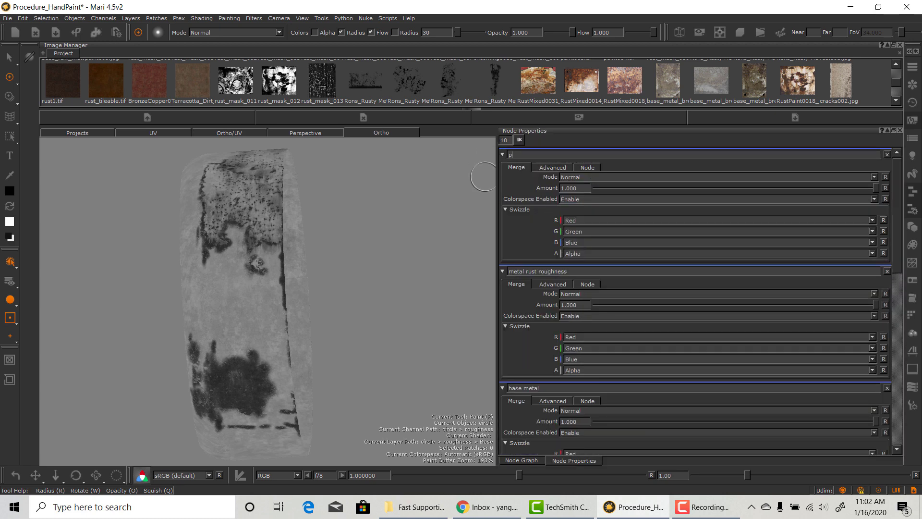
click(525, 460)
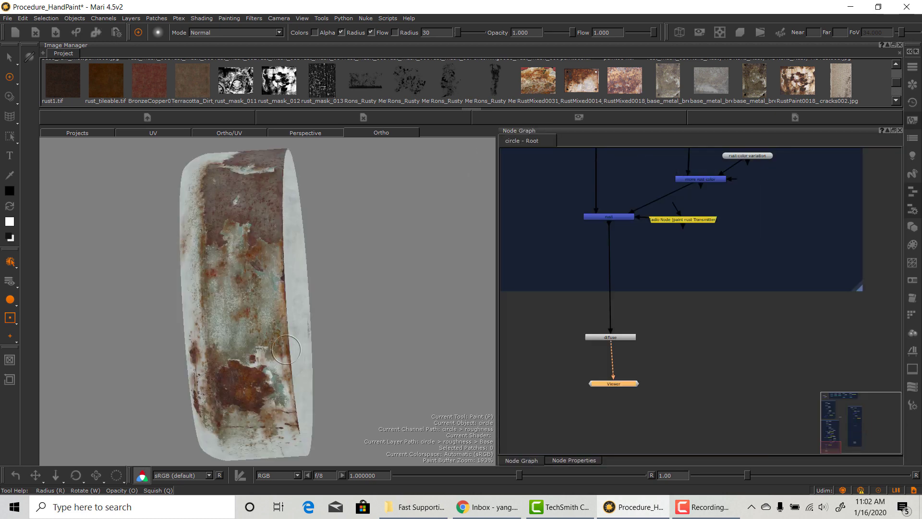
Inspect the rust and peeling paint close up on the object and open the reference photo Incoming0018_L.jpg
mouse_move(255, 301)
alt+middle_down()
mouse_move(345, 331)
mouse_move(263, 303)
alt+middle_up()
alt+right_drag(265, 305, 391, 353)
alt+middle_drag(304, 324, 330, 343)
alt+right_drag(295, 347, 226, 358)
alt+middle_drag(225, 357, 229, 223)
alt+right_drag(230, 223, 264, 240)
alt+middle_drag(273, 195, 257, 315)
mouse_move(236, 315)
alt+mouse_down()
mouse_move(257, 319)
mouse_move(243, 325)
alt+mouse_up()
alt+middle_drag(243, 325, 224, 333)
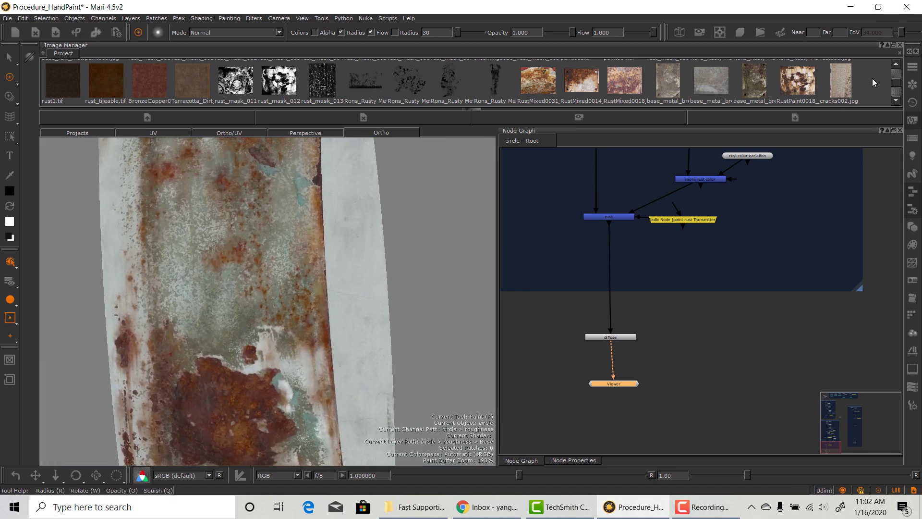
drag(897, 84, 896, 72)
double_click(498, 78)
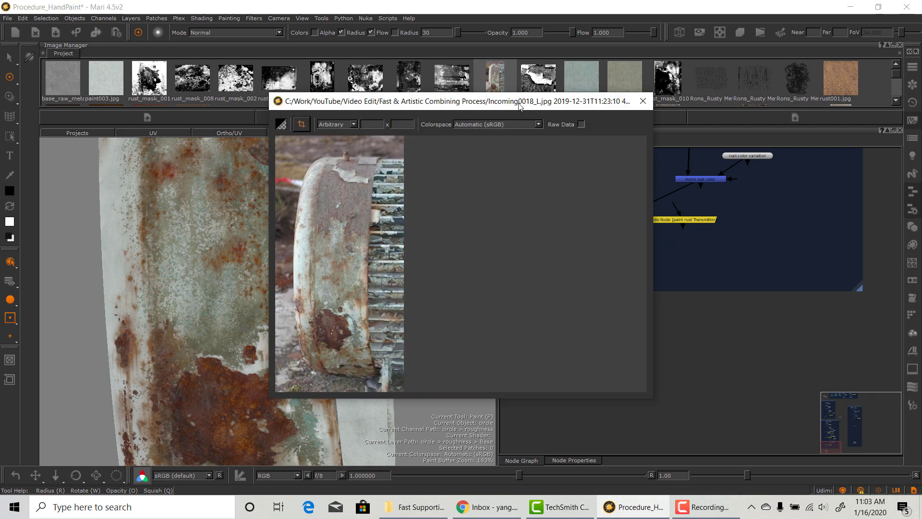
Examine the rust and peeling paint up close in the reference photo Incoming0018_L.jpg, and close the photo
drag(520, 102, 376, 158)
alt+right_drag(209, 341, 326, 351)
alt+middle_drag(325, 351, 290, 315)
alt+right_drag(290, 316, 307, 320)
alt+middle_drag(307, 320, 288, 411)
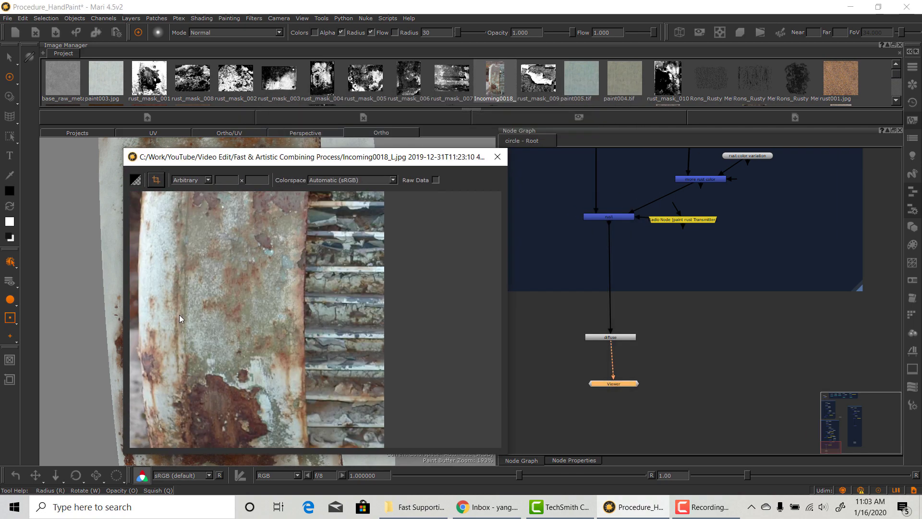
alt+middle_drag(223, 361, 307, 332)
click(499, 157)
Copy the Tiled medium paint, HSV4, Paint3 and medium paint breakup nodes from the diffuse setup and connect the copies to the roughness paint merge's Over input
alt+middle_drag(668, 331, 609, 432)
scroll(569, 342, up, 3)
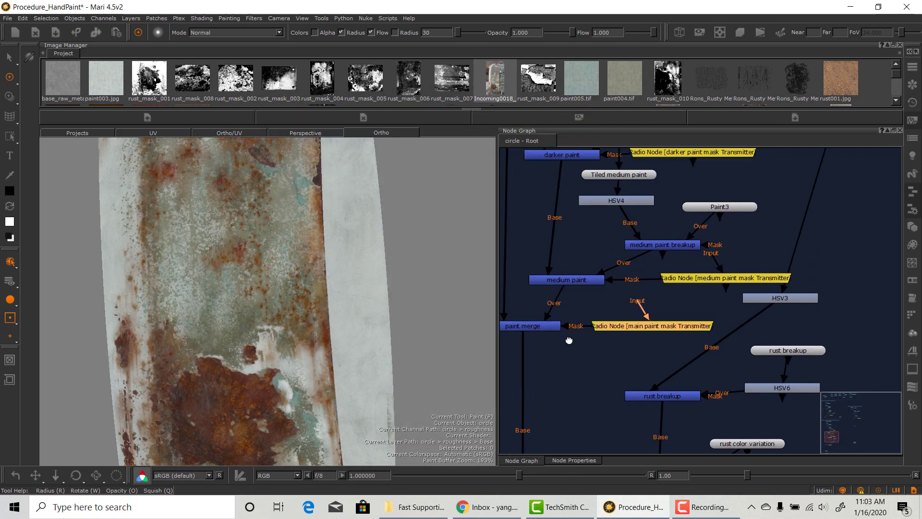
click(567, 280)
middle_drag(738, 245, 712, 294)
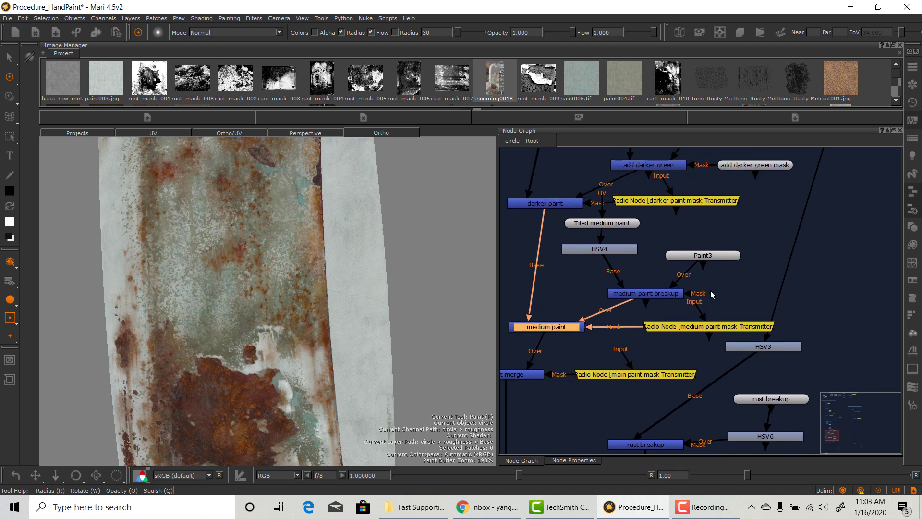
drag(621, 223, 622, 229)
drag(620, 252, 621, 262)
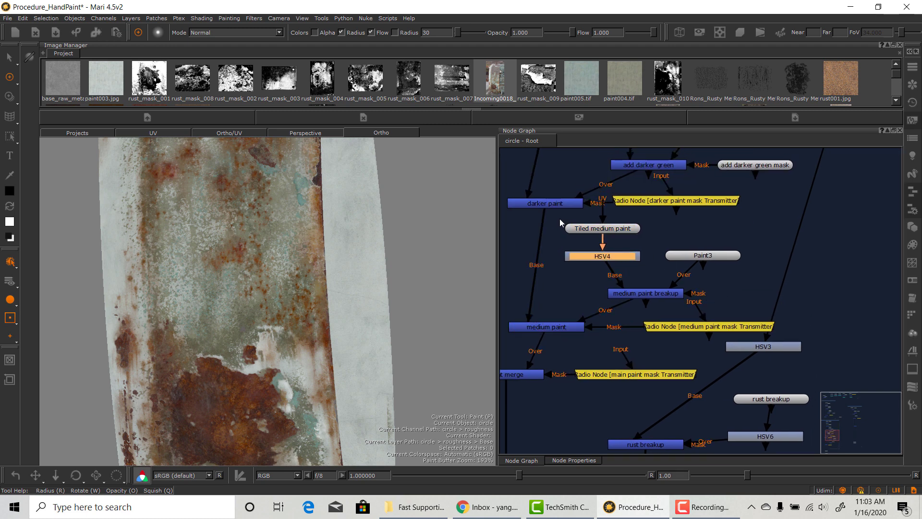
drag(558, 220, 701, 301)
right_click(708, 255)
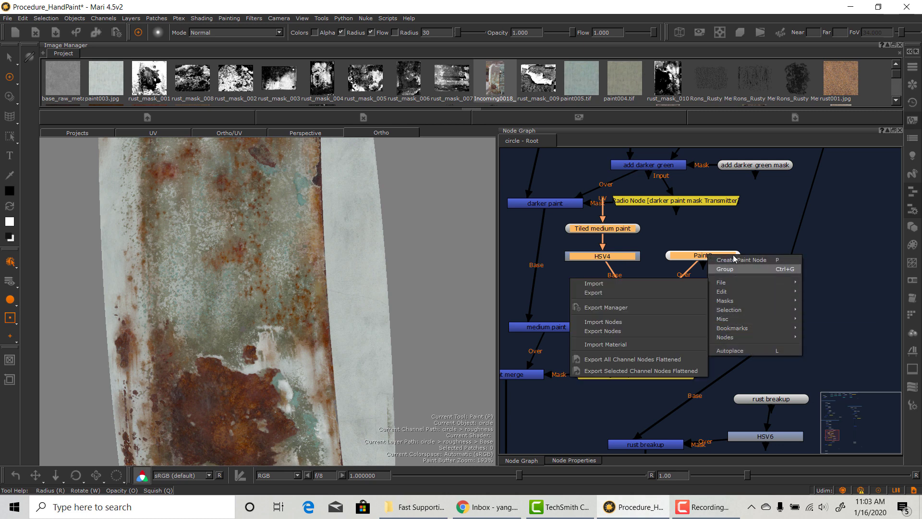
mouse_move(730, 291)
click(639, 306)
scroll(640, 306, down, 5)
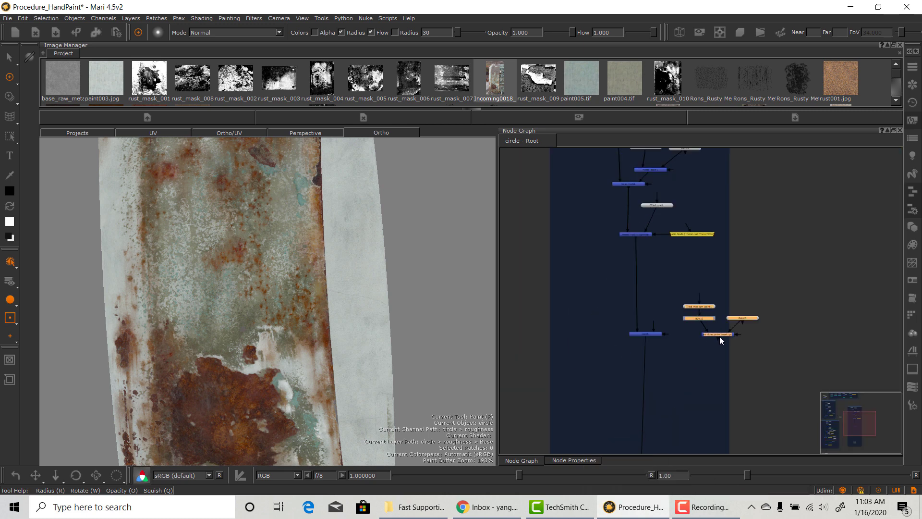
drag(720, 336, 679, 309)
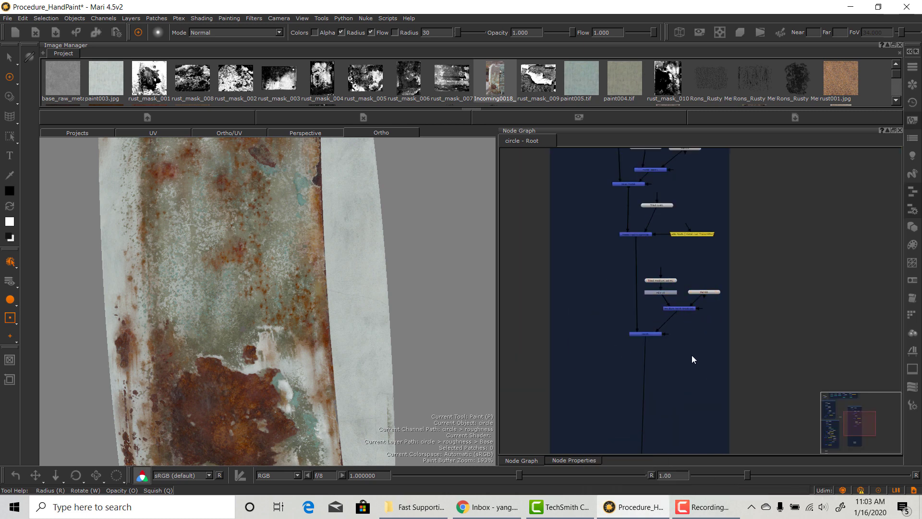
drag(690, 311, 690, 318)
Delete the HSV node from the pasted medium paint group and display the roughness output on the object
click(691, 341)
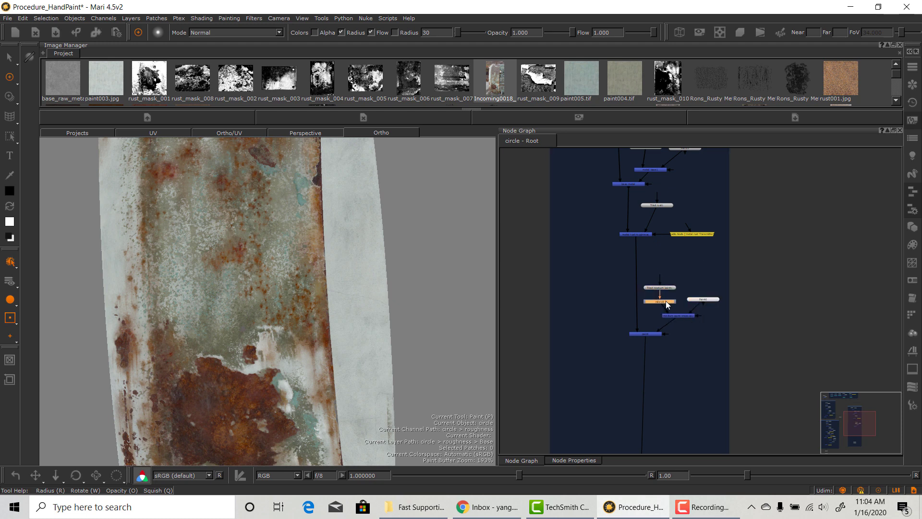
key(Delete)
middle_drag(690, 366, 685, 319)
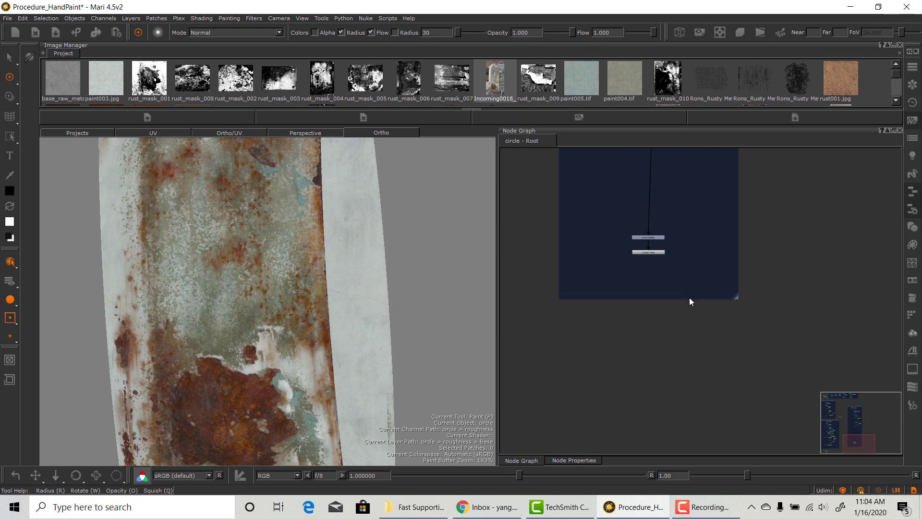
click(650, 254)
drag(653, 260, 653, 266)
key(1)
Arrange the pasted medium paint nodes above the paint merge in the roughness branch
middle_drag(622, 323, 690, 391)
middle_drag(647, 163, 567, 365)
alt+right_drag(776, 339, 696, 335)
ctrl+drag(674, 274, 673, 234)
click(665, 289)
drag(606, 311, 607, 315)
Create a Radio Node linked to the main paint mask Transmitter and connect it to the Mask input of the paint merge
mouse_move(712, 314)
alt+right_down()
mouse_move(642, 260)
mouse_move(697, 332)
alt+right_up()
click(666, 361)
key(Tab)
text(rad)
click(726, 379)
drag(702, 358, 697, 333)
right_click(697, 332)
mouse_move(784, 396)
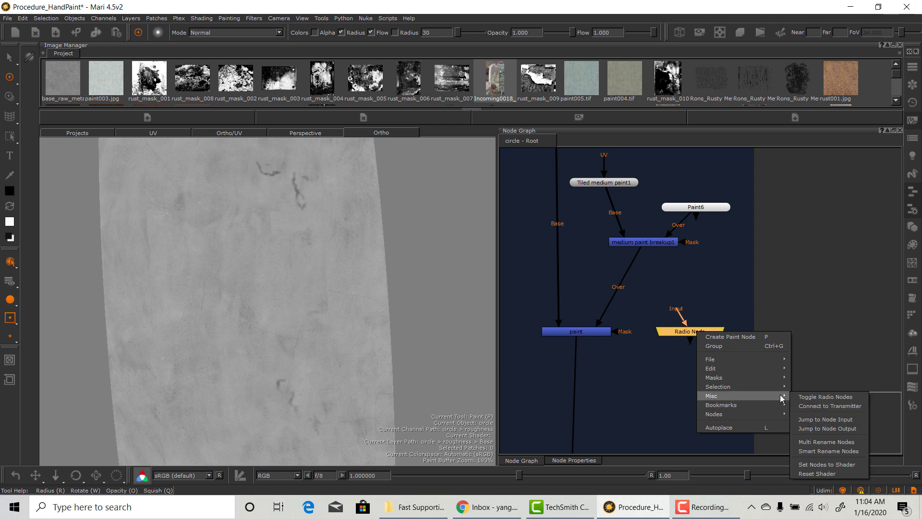
click(828, 407)
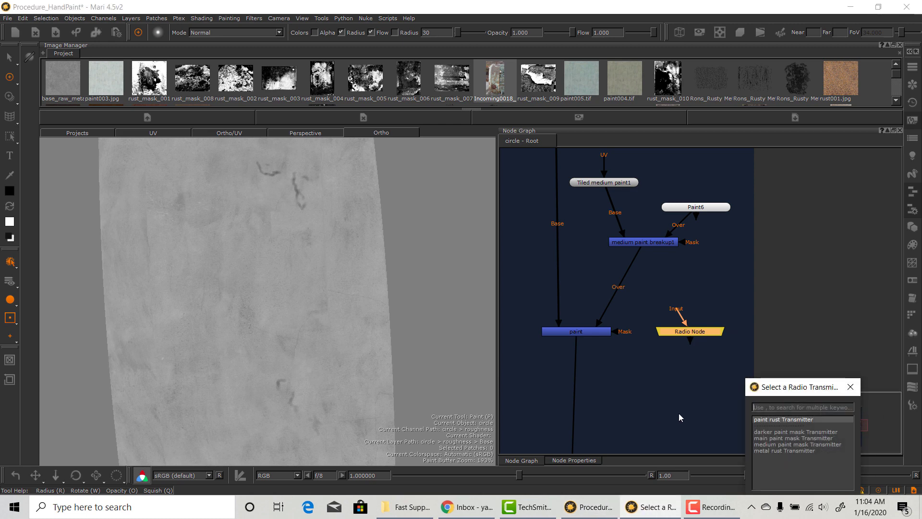
click(782, 439)
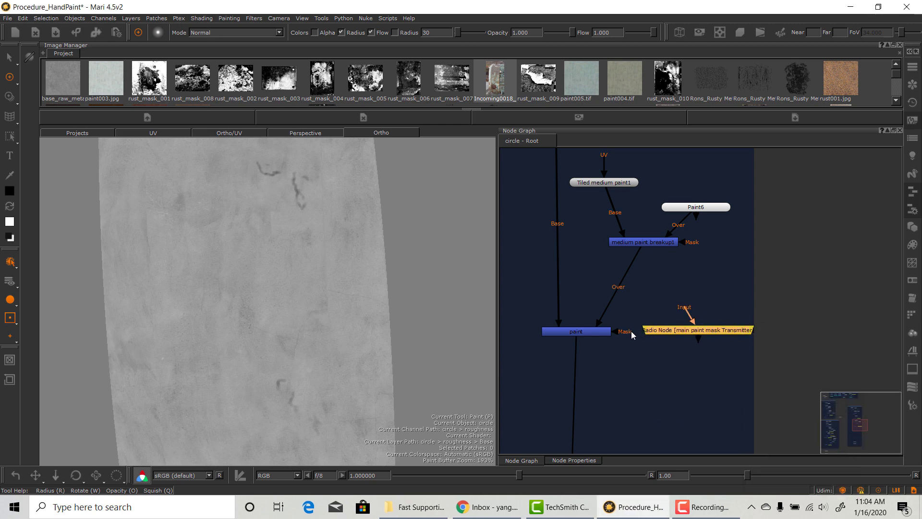
drag(716, 335, 701, 335)
Check the masked paint roughness on the object and move the medium paint nodes closer together around the paint merge
mouse_move(322, 325)
alt+mouse_down()
mouse_move(272, 322)
mouse_move(319, 331)
alt+mouse_up()
alt+right_drag(319, 332, 271, 354)
alt+drag(271, 354, 287, 353)
alt+right_drag(287, 353, 345, 345)
middle_drag(669, 379, 712, 367)
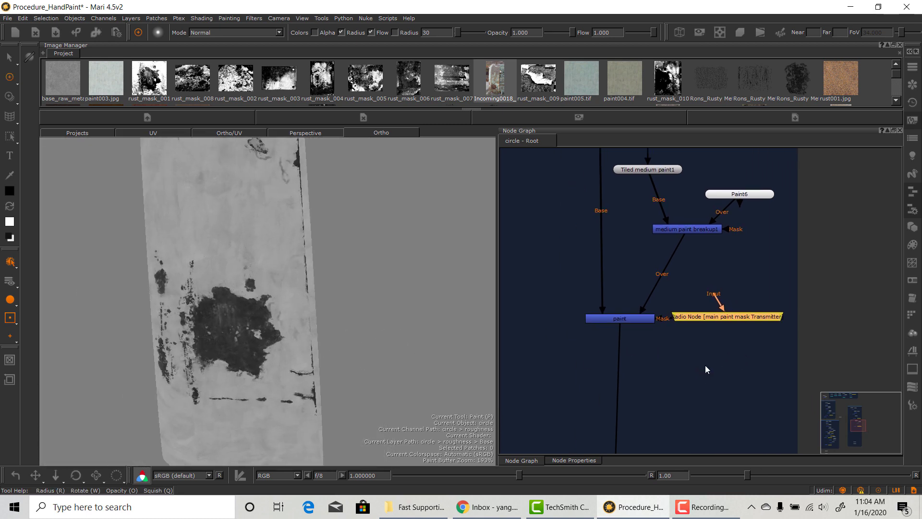
alt+right_drag(713, 367, 587, 339)
middle_drag(698, 349, 683, 337)
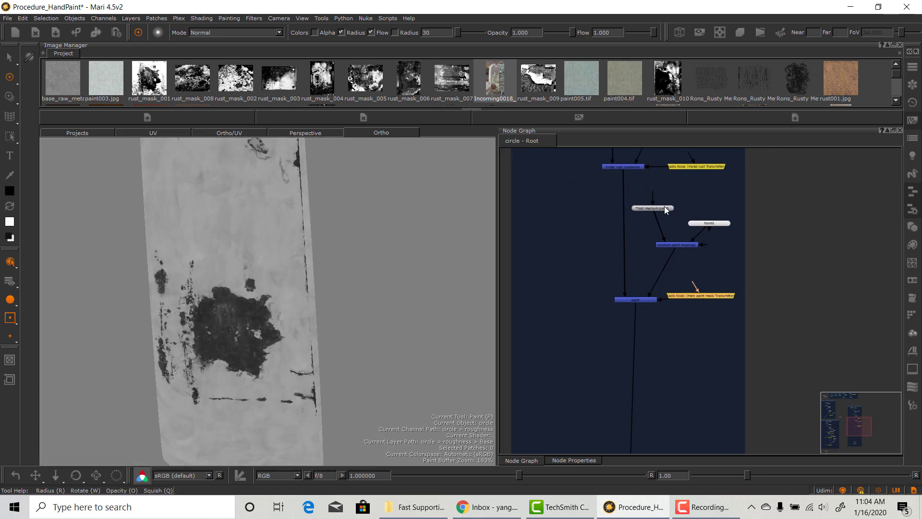
mouse_move(665, 208)
mouse_down()
mouse_move(668, 224)
mouse_move(699, 226)
mouse_up()
drag(682, 246, 679, 246)
drag(647, 301, 644, 294)
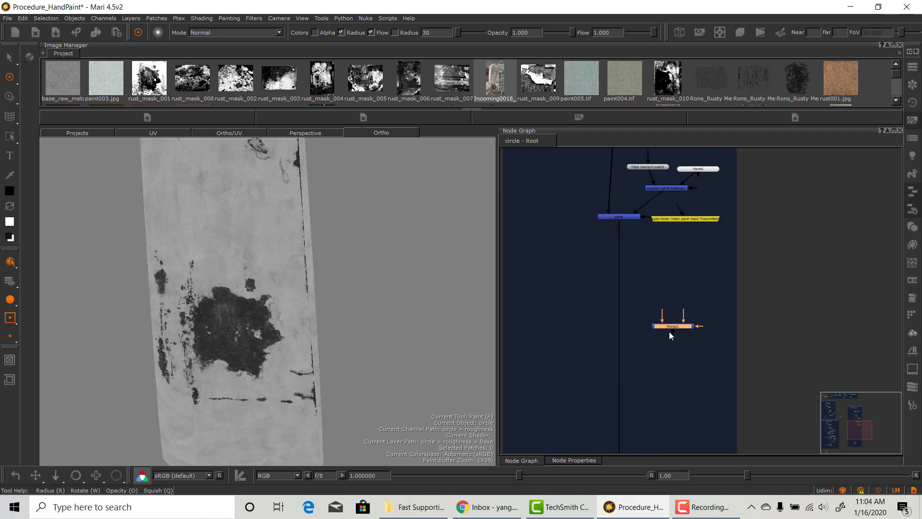
Insert another Merge node below paint in the roughness branch and rename it paint rust
mouse_move(680, 327)
mouse_down()
mouse_move(630, 327)
mouse_move(641, 318)
mouse_up()
double_click(641, 318)
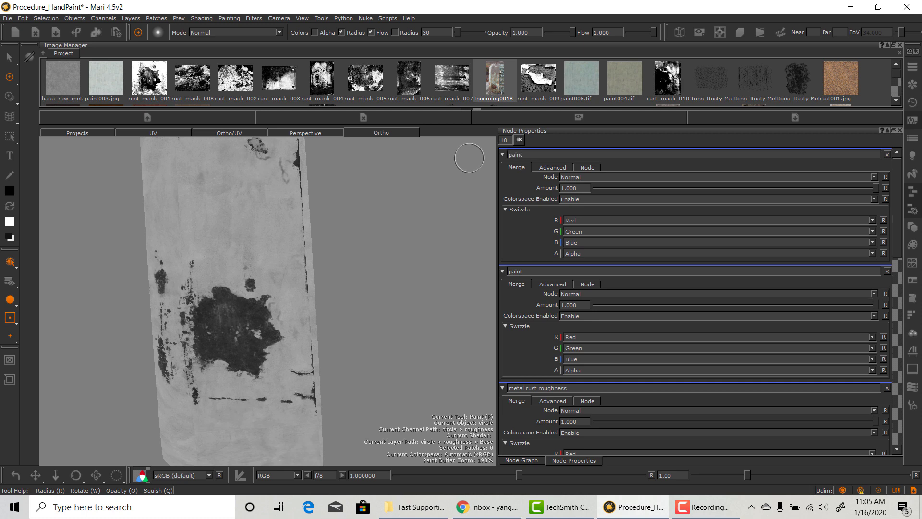
click(535, 459)
Copy the tiled rust node from beside the diffuse setup and connect its copy to the Over input of paint rust
right_click(593, 219)
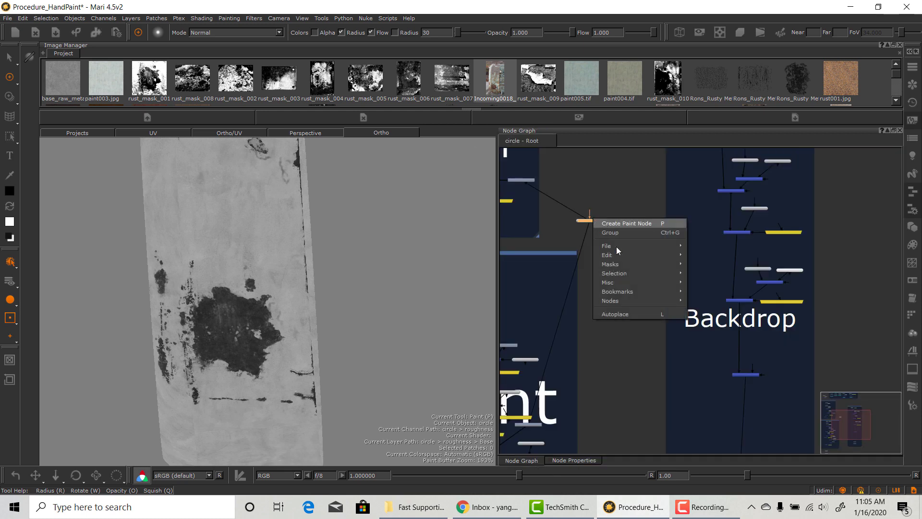
mouse_move(638, 259)
click(704, 265)
middle_drag(794, 367, 729, 328)
click(719, 339)
key(ctrl+v)
scroll(732, 339, up, 3)
drag(732, 341, 688, 291)
click(684, 310)
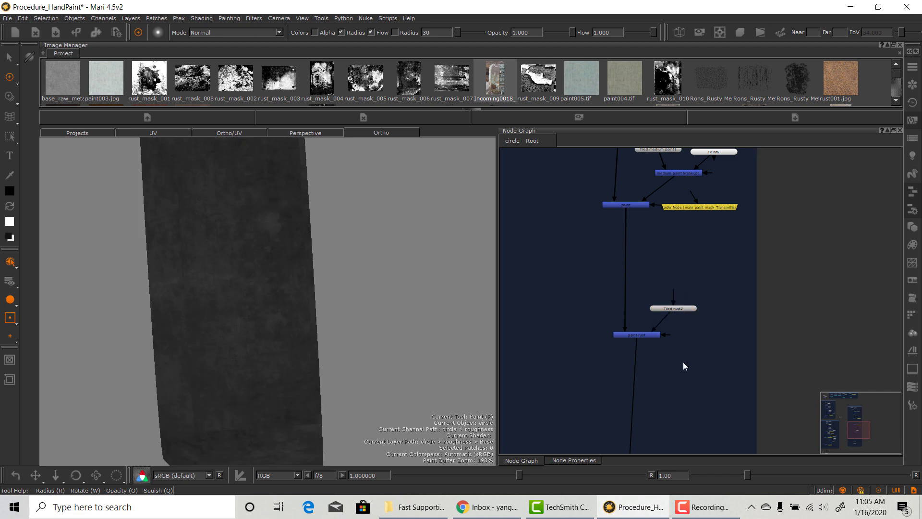
Create a Radio Node linked to the paint rust Transmitter, connect it to the Mask input of paint rust, and check the object
middle_drag(683, 368, 641, 350)
click(629, 324)
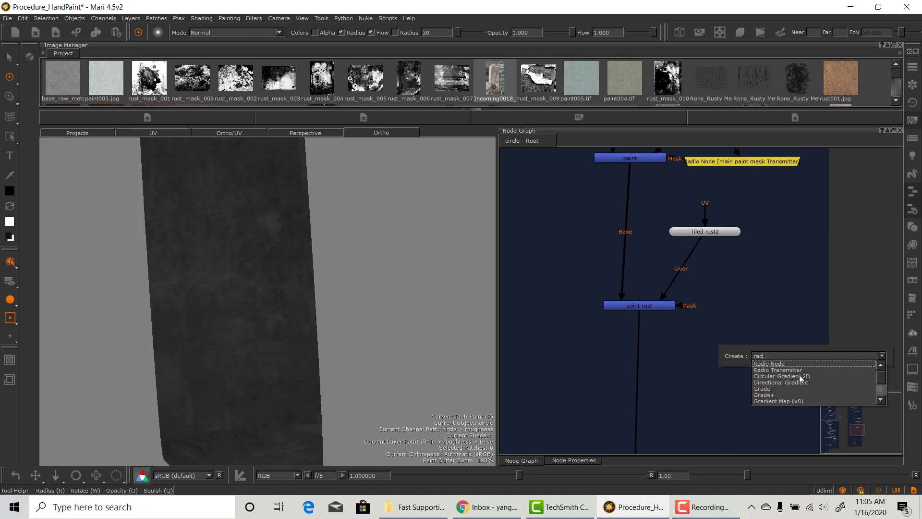
click(776, 365)
drag(756, 350, 753, 310)
right_click(756, 311)
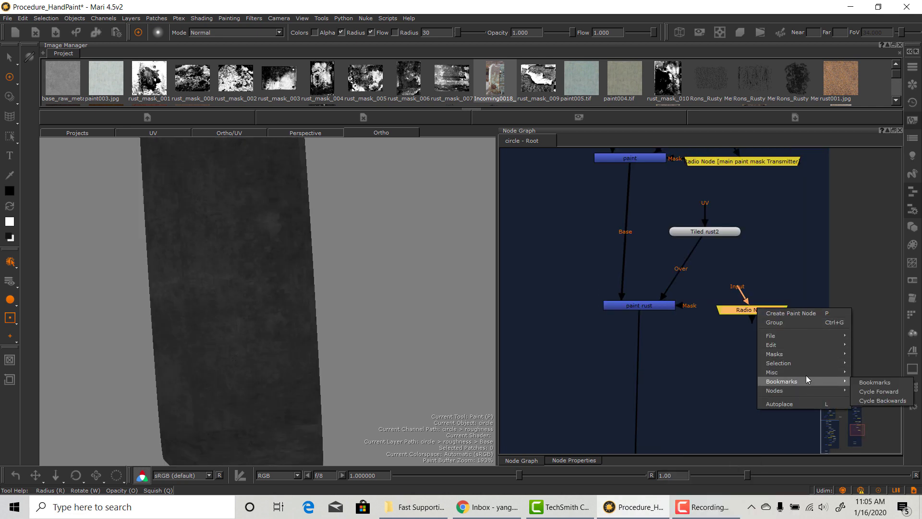
mouse_move(774, 372)
click(720, 382)
click(686, 394)
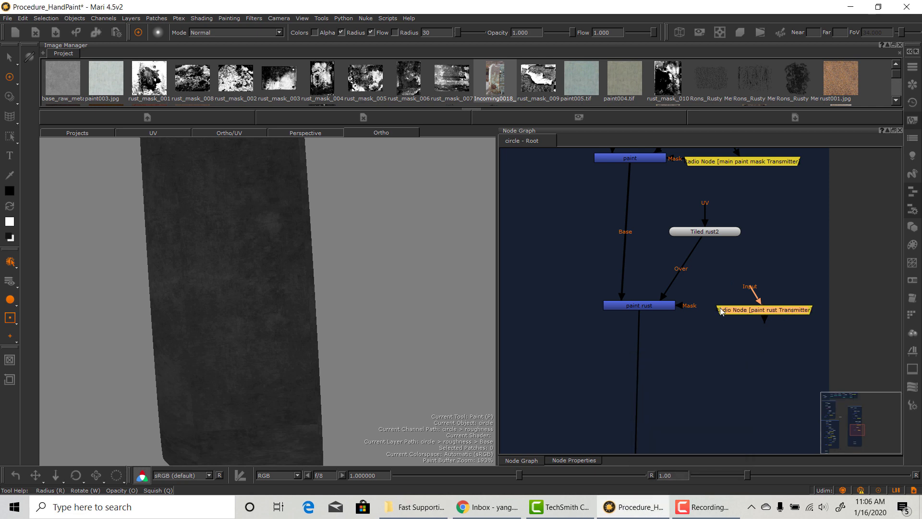
mouse_move(693, 307)
mouse_down()
mouse_move(760, 309)
mouse_move(742, 305)
mouse_up()
middle_drag(360, 340, 362, 385)
alt+drag(362, 385, 336, 384)
alt+drag(337, 384, 342, 370)
Insert an HSV node between metal base1 and the Over input of base metal
key(Tab)
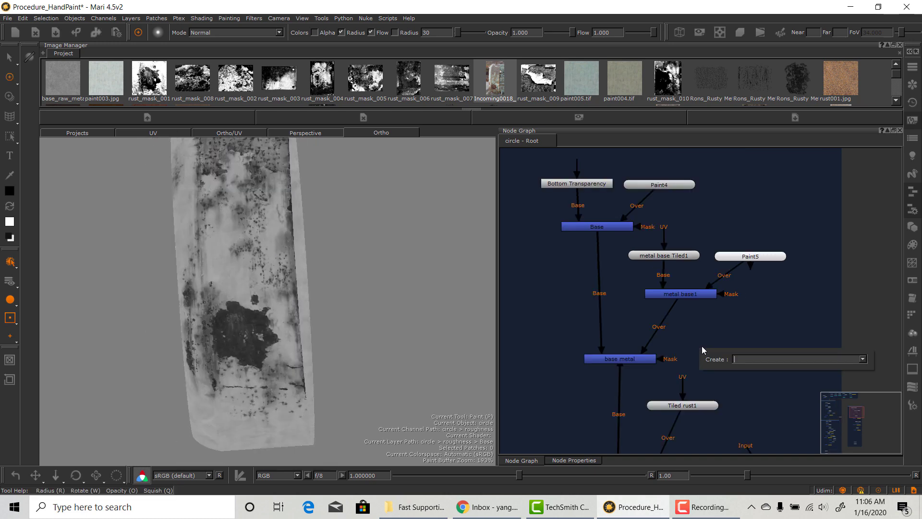
text(hsv)
key(Return)
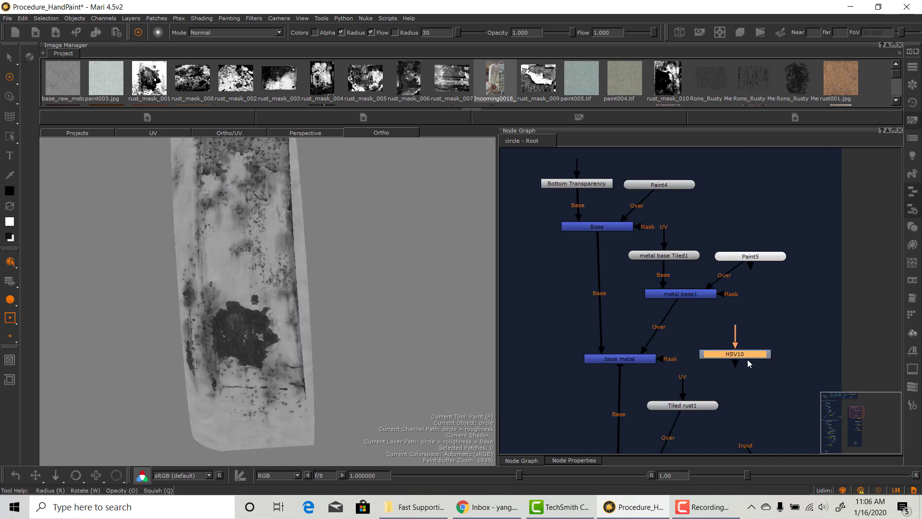
drag(748, 353, 686, 322)
Insert an HSV node between Tiled rust1 and the Over input of metal rust roughness
middle_drag(734, 416, 735, 267)
click(714, 277)
key(Tab)
text(hsv)
click(762, 296)
drag(708, 286, 689, 284)
Insert an HSV node between medium paint breakup1 and the Over input of the paint merge
middle_drag(712, 376, 675, 289)
key(Tab)
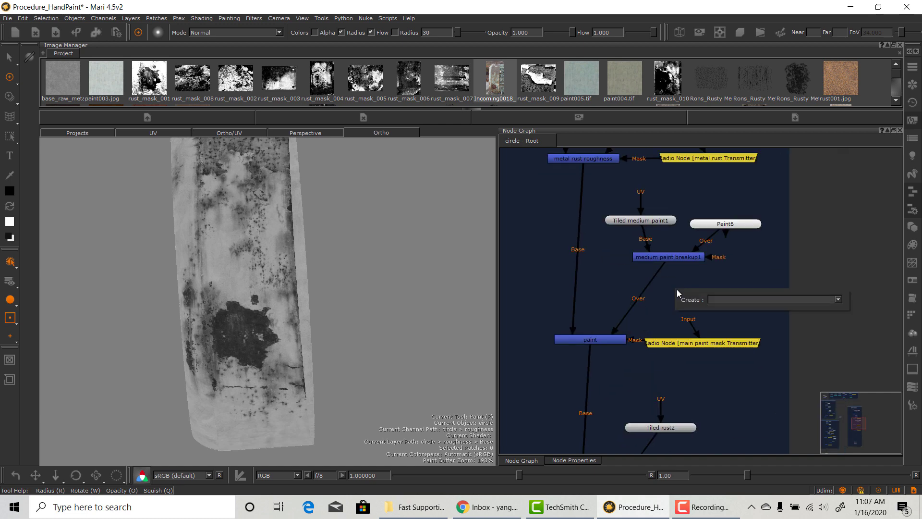
text(hsv)
click(726, 308)
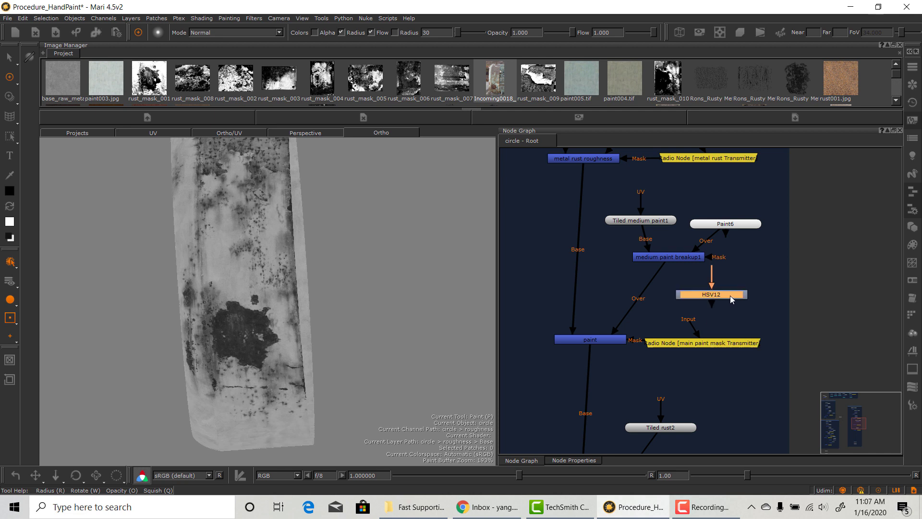
mouse_move(718, 296)
mouse_down()
mouse_move(659, 295)
mouse_move(683, 295)
mouse_up()
Insert an HSV node between Tiled rust2 and the Over input of paint rust
middle_drag(712, 399, 707, 268)
drag(668, 296, 654, 277)
click(672, 304)
key(Tab)
text(hsv)
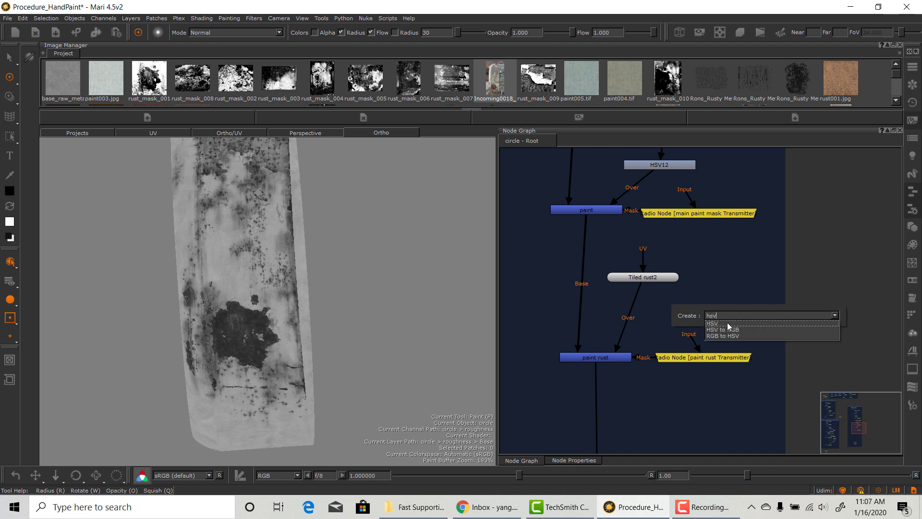
click(726, 323)
drag(719, 311, 639, 311)
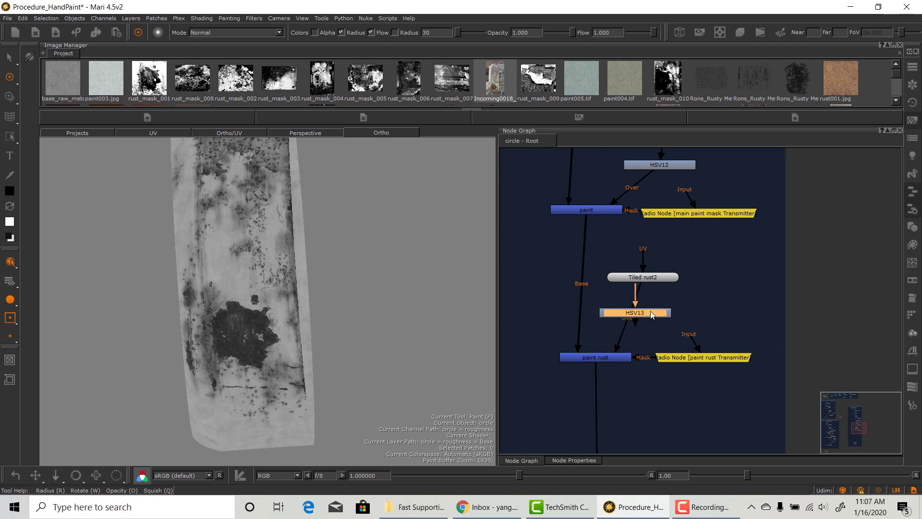
Review the whole roughness node branch and examine the combined roughness result on the object
middle_drag(722, 339, 699, 291)
middle_drag(663, 153, 695, 440)
middle_drag(670, 357, 678, 394)
scroll(711, 399, up, 5)
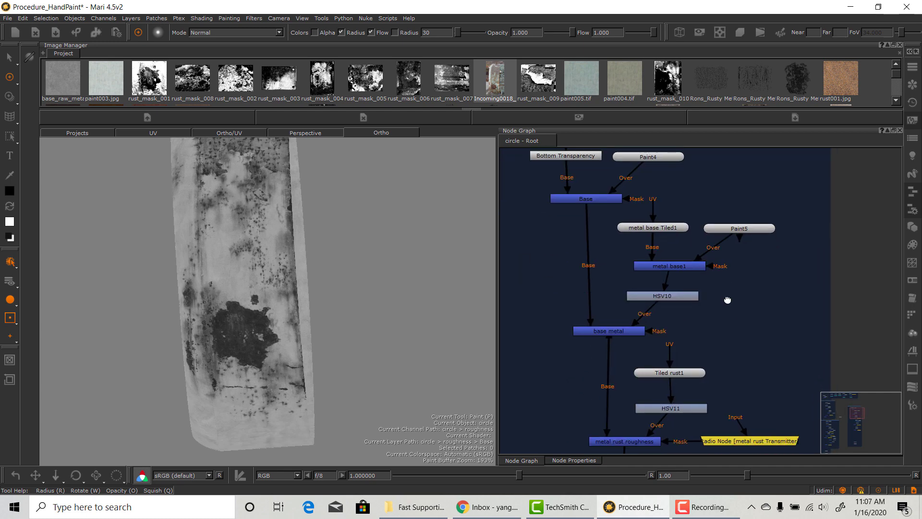
scroll(726, 318, up, 3)
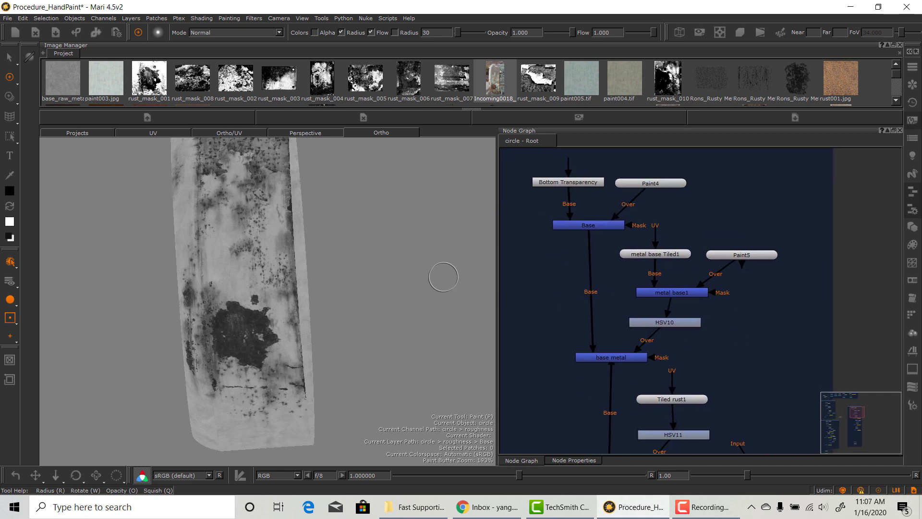
alt+middle_drag(375, 307, 382, 371)
mouse_move(399, 319)
alt+middle_down()
mouse_move(380, 372)
mouse_move(388, 391)
mouse_move(397, 348)
alt+middle_up()
scroll(403, 332, up, 4)
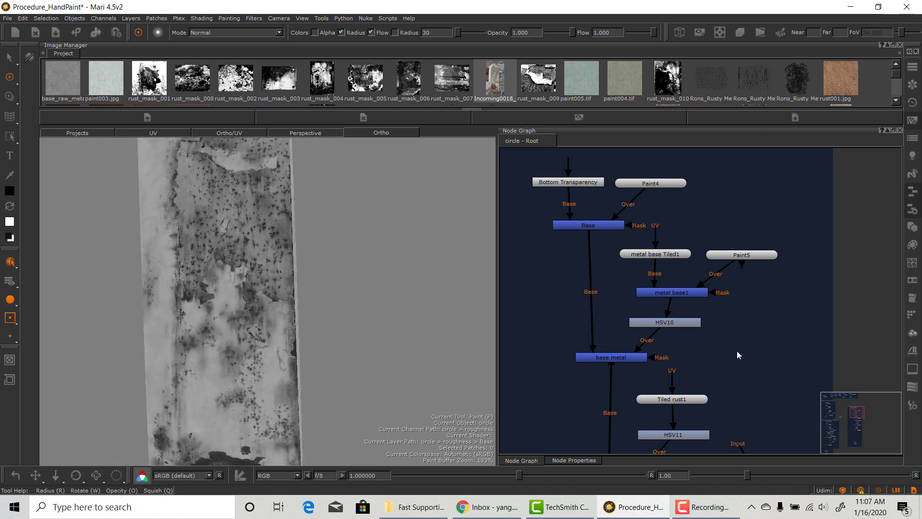
Disable the metal rust roughness, paint and paint rust merges to isolate the base metal roughness
scroll(736, 350, down, 3)
scroll(714, 346, down, 9)
click(621, 328)
key(d)
middle_drag(626, 435, 624, 280)
click(624, 354)
key(d)
scroll(626, 404, down, 3)
scroll(644, 336, down, 10)
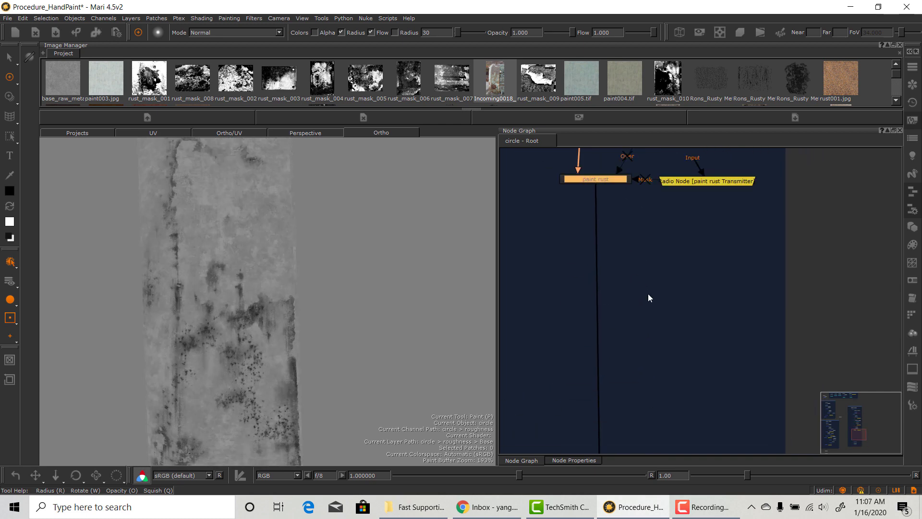
Set the Value Scale of the HSV node below metal base1 to 1.973 and inspect the base metal on the object
scroll(650, 240, up, 15)
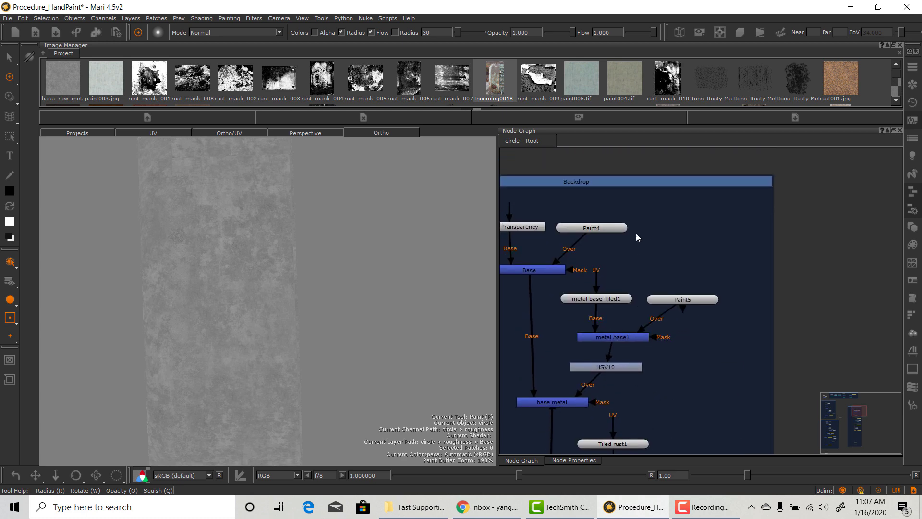
scroll(636, 288, down, 2)
double_click(634, 317)
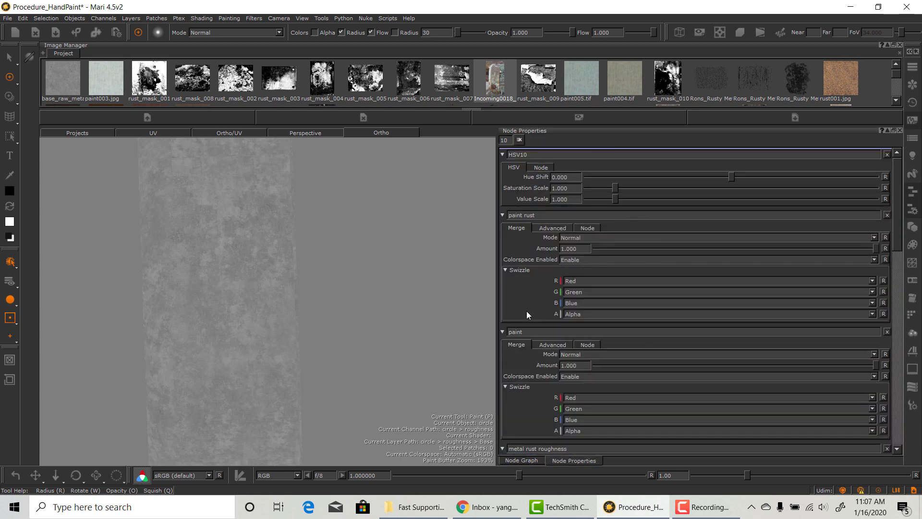
click(536, 464)
double_click(638, 315)
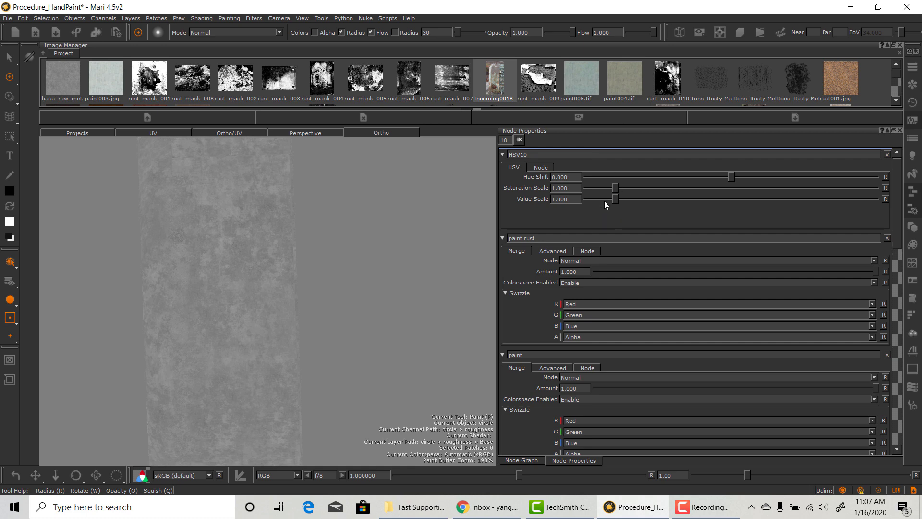
drag(615, 200, 644, 201)
alt+drag(331, 320, 360, 325)
alt+right_drag(360, 325, 380, 331)
alt+middle_drag(380, 331, 389, 350)
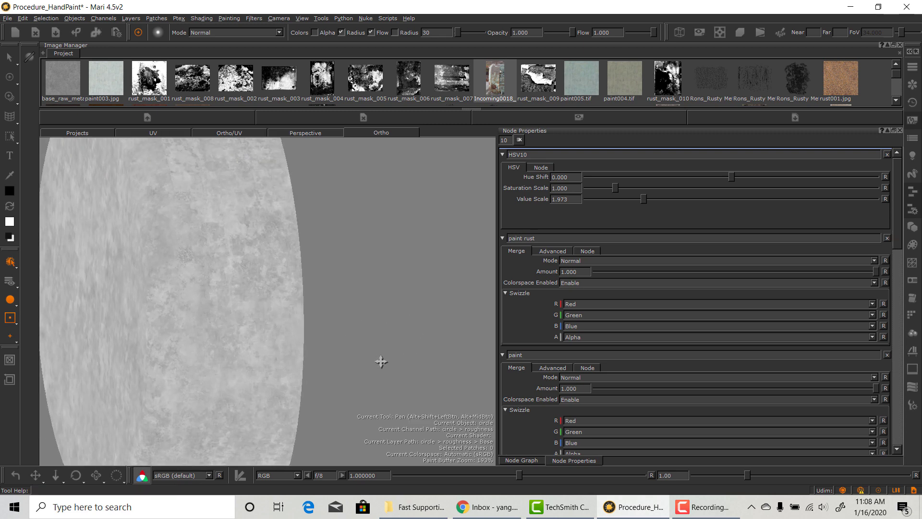
Enable the metal rust roughness merge again
alt+right_drag(389, 332, 433, 305)
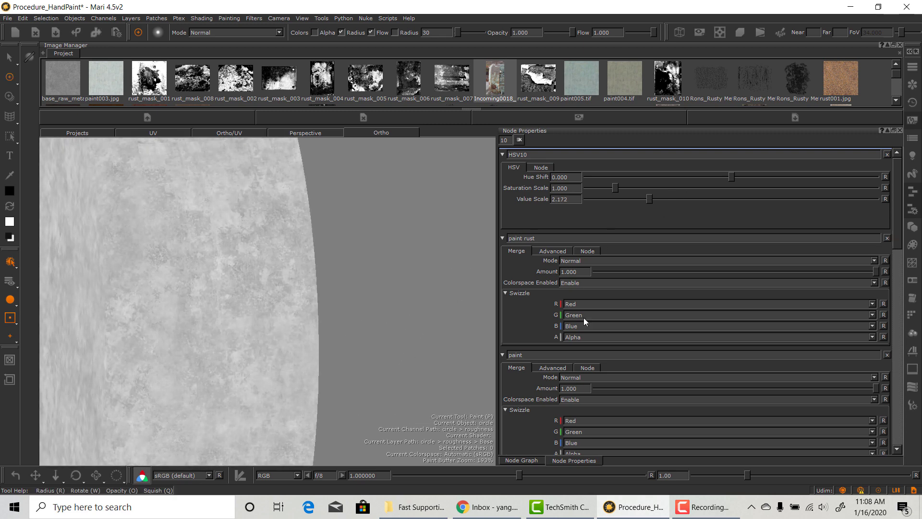
click(524, 460)
mouse_move(689, 346)
middle_down()
mouse_move(691, 192)
mouse_move(693, 272)
middle_up()
click(591, 310)
key(d)
Set the Value Scale of the HSV node below metal base1 to 1.692
middle_drag(665, 203, 658, 302)
mouse_move(633, 219)
middle_down()
mouse_move(661, 200)
mouse_move(659, 183)
middle_up()
double_click(639, 281)
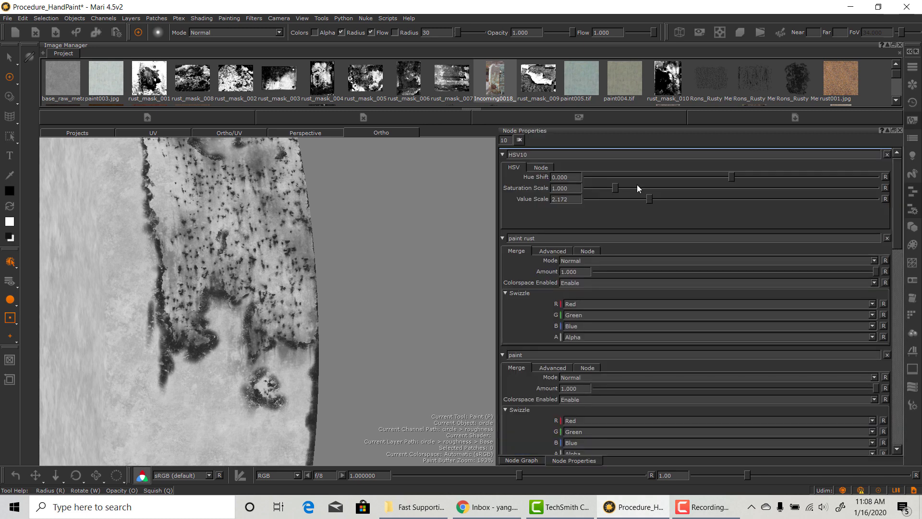
drag(647, 201, 636, 201)
Insert an Invert node between Tiled rust1 and HSV11 in the metal rust roughness layer
click(528, 460)
middle_drag(625, 376, 645, 310)
key(Tab)
text(Invert)
click(737, 310)
drag(726, 265, 644, 258)
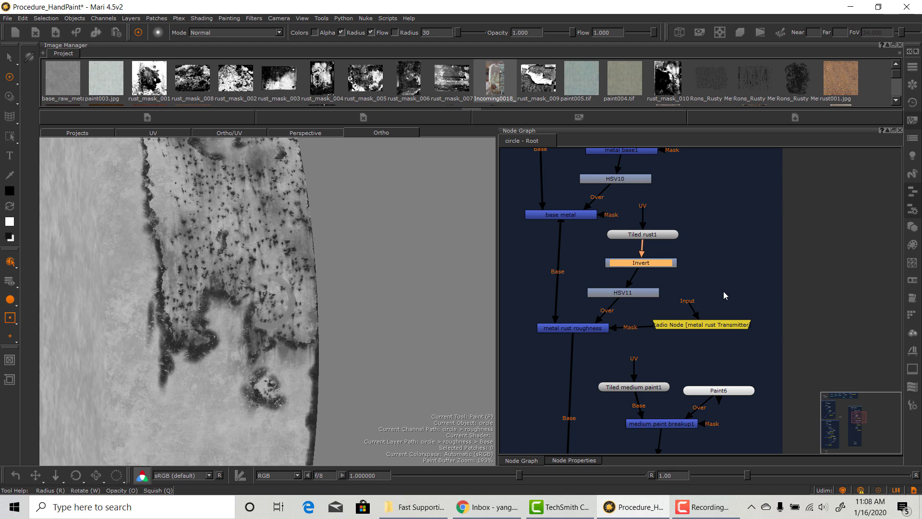
Set the Value Scale of HSV11 in the metal rust roughness layer to 0.879
double_click(638, 290)
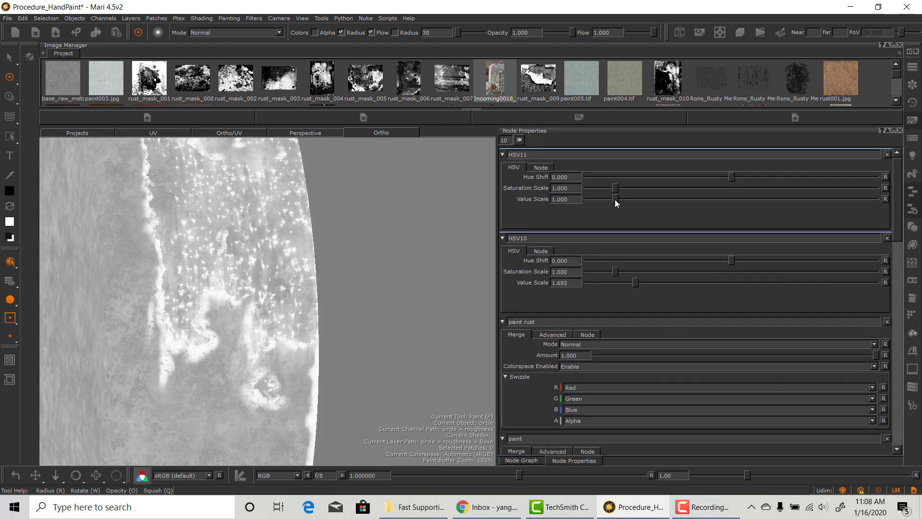
drag(615, 200, 611, 202)
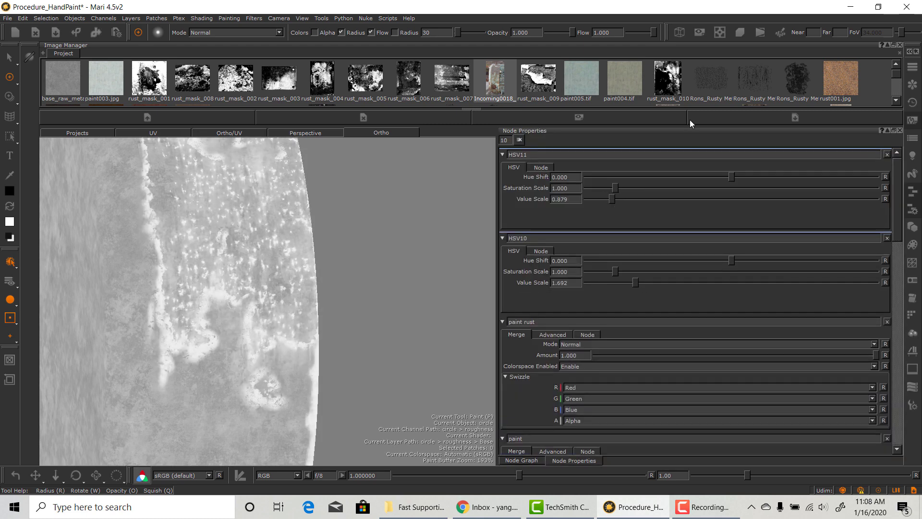
click(521, 460)
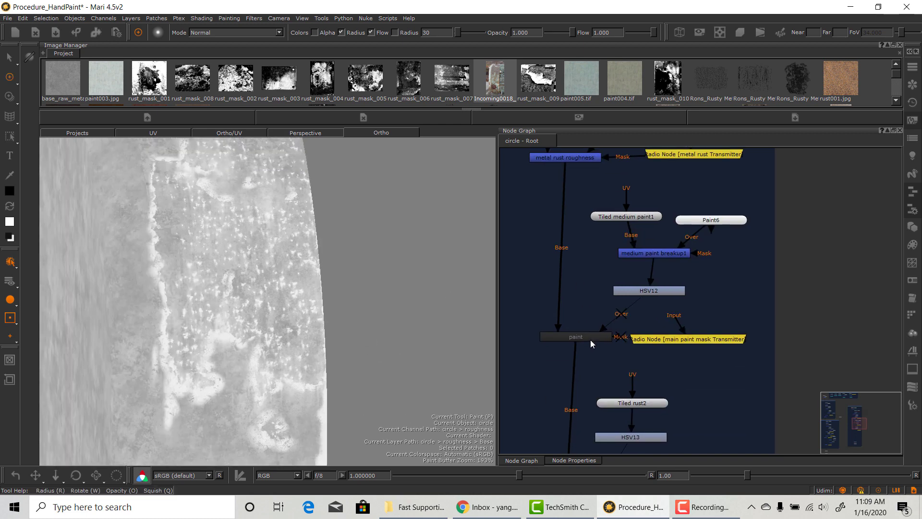
Enable the paint merge again and set the Value Scale of its HSV12 node to 1.111
click(589, 342)
key(d)
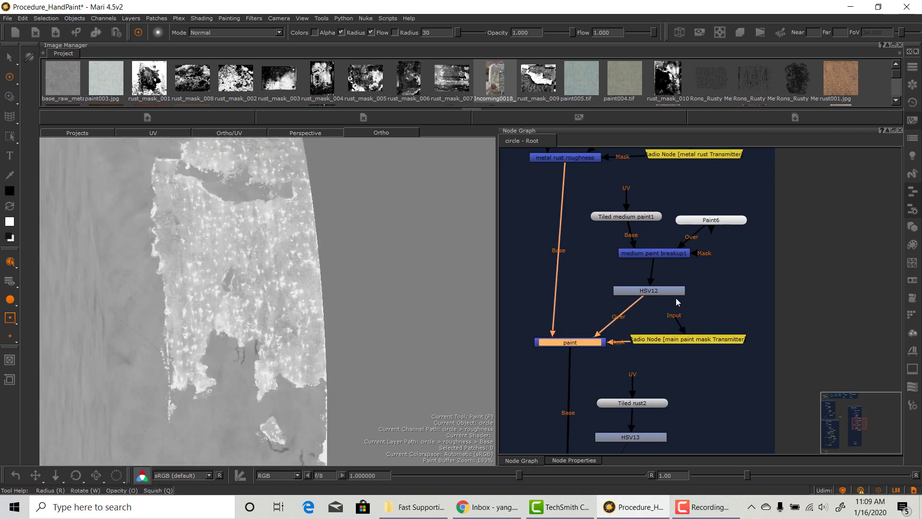
alt+drag(377, 336, 384, 382)
alt+right_drag(384, 383, 433, 352)
alt+drag(432, 352, 367, 352)
alt+right_drag(367, 352, 408, 356)
double_click(662, 290)
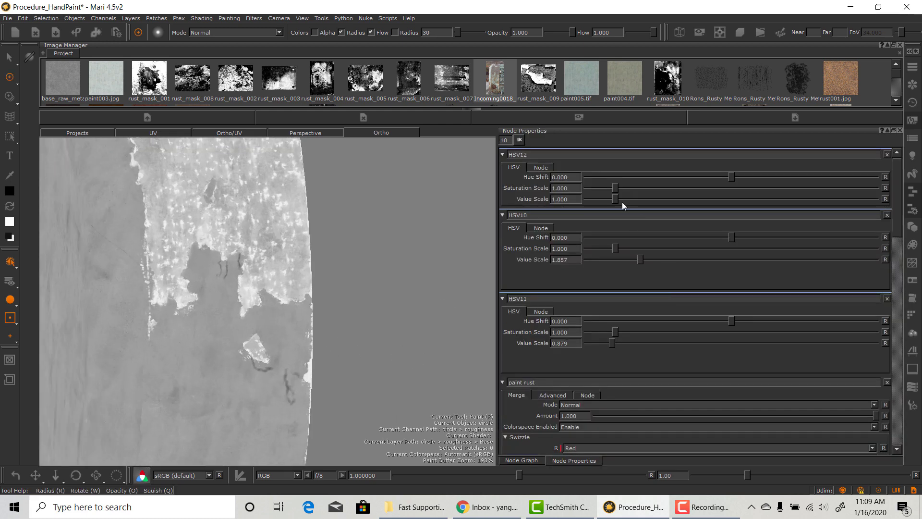
click(537, 460)
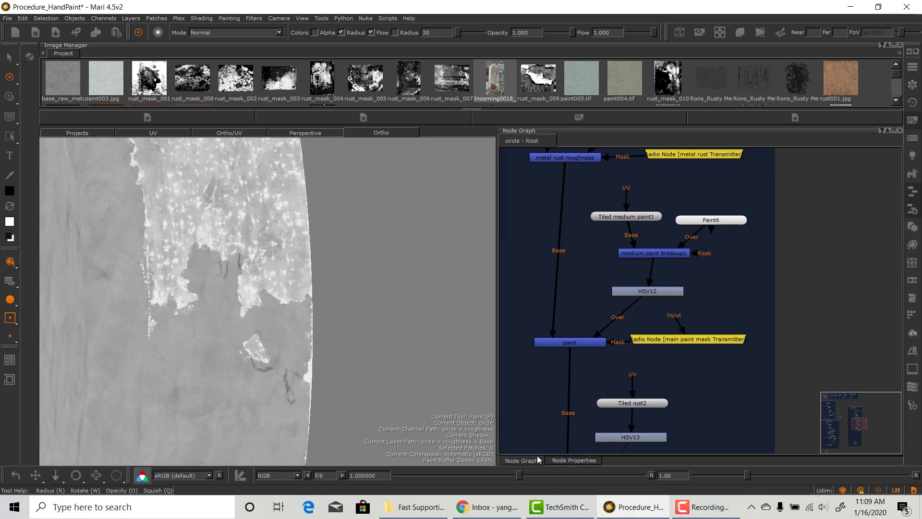
Enable the paint rust merge again
mouse_move(680, 404)
middle_down()
mouse_move(667, 290)
mouse_move(676, 233)
middle_up()
click(592, 314)
key(d)
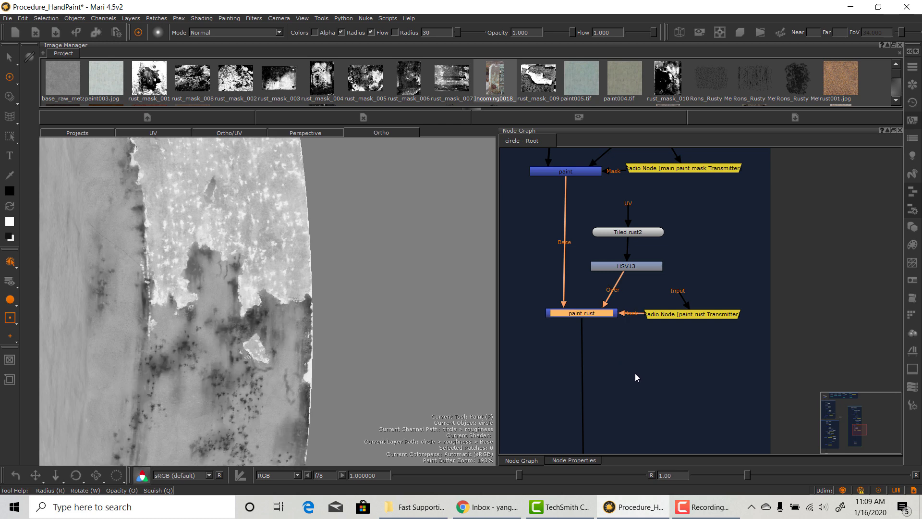
Insert an Invert node between Tiled rust2 and HSV13 in the paint rust layer
drag(638, 233, 639, 214)
click(669, 243)
key(Tab)
text(in)
click(719, 289)
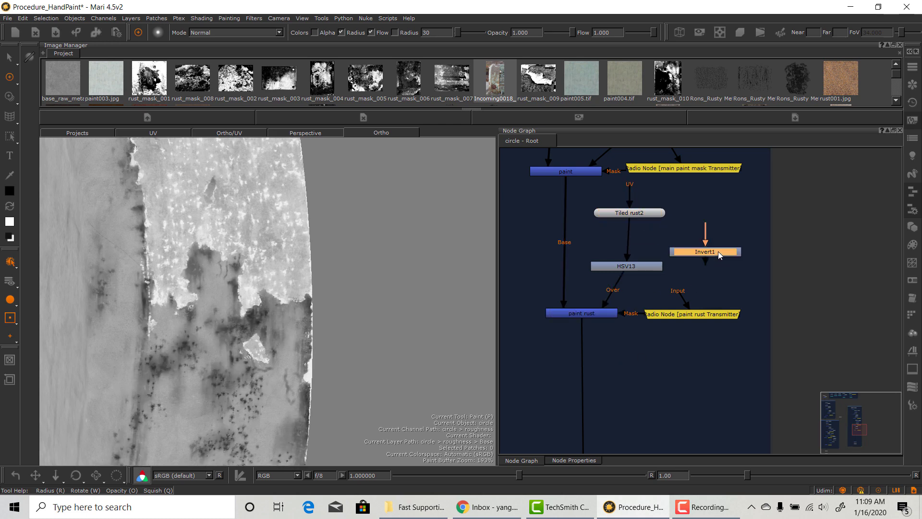
drag(719, 252, 641, 238)
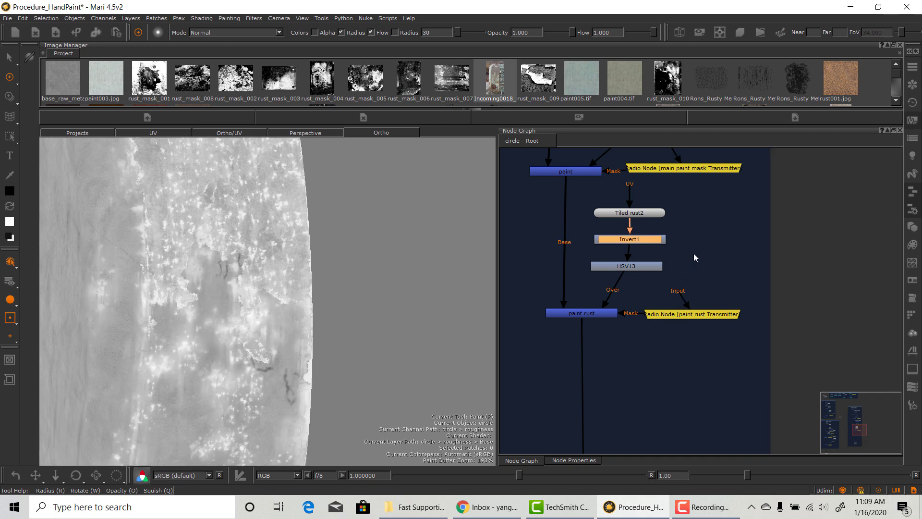
Set the Value Scale of HSV13 in the paint rust layer to 1.426
double_click(645, 268)
drag(615, 199, 627, 202)
alt+drag(387, 349, 354, 374)
alt+right_drag(354, 374, 391, 366)
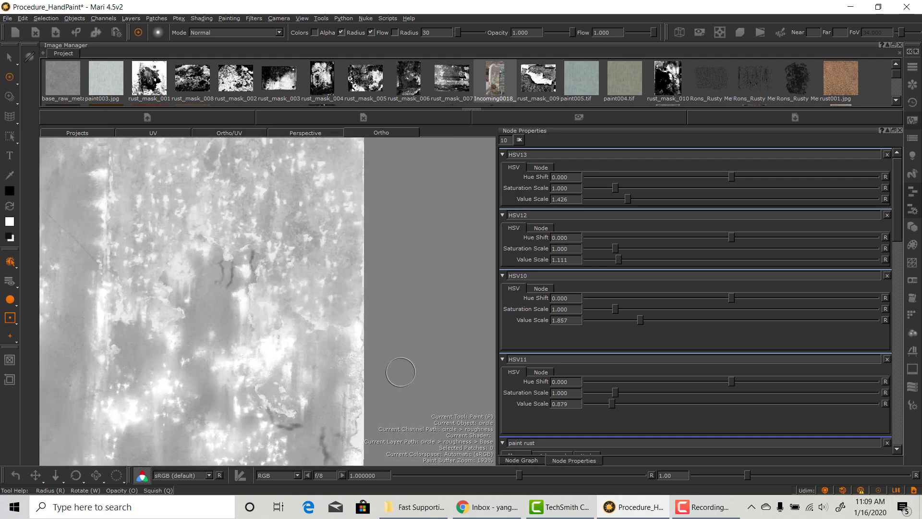
Examine the combined roughness result around the object and review the roughness node branch
alt+middle_drag(386, 363, 406, 387)
alt+right_drag(405, 387, 342, 374)
alt+middle_drag(342, 375, 343, 359)
alt+right_drag(343, 359, 361, 360)
alt+drag(362, 359, 370, 342)
mouse_move(371, 342)
alt+right_down()
mouse_move(404, 350)
mouse_move(381, 344)
mouse_move(425, 330)
alt+right_up()
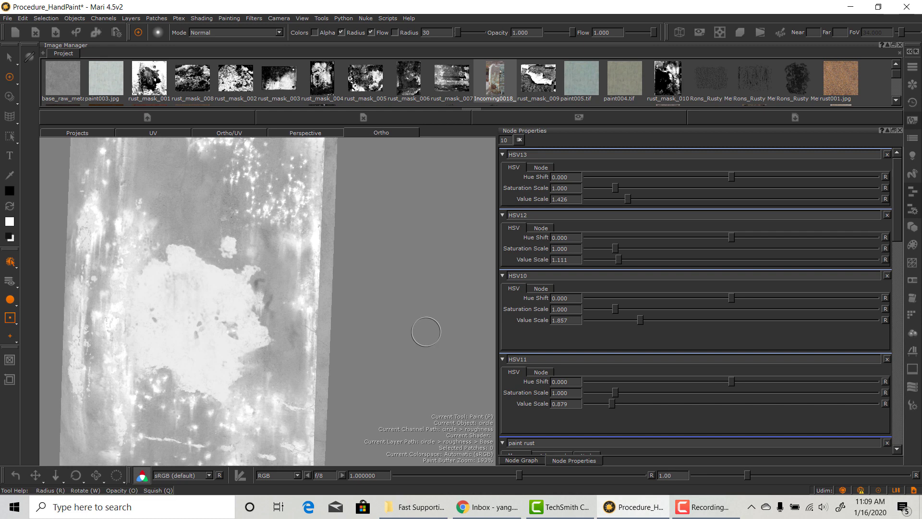
mouse_move(360, 294)
alt+right_down()
mouse_move(316, 325)
mouse_move(270, 337)
alt+right_up()
alt+drag(270, 337, 288, 357)
alt+right_drag(298, 358, 358, 353)
click(523, 461)
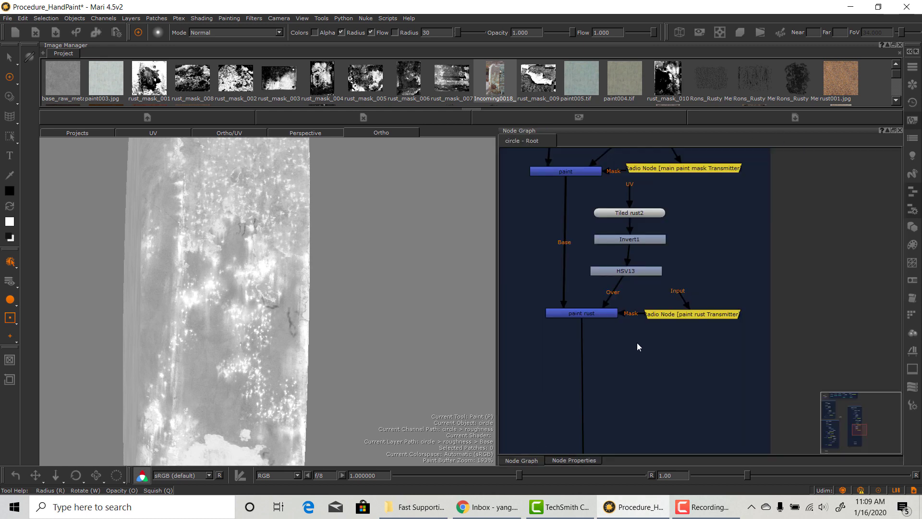
scroll(651, 347, up, 2)
scroll(549, 349, down, 6)
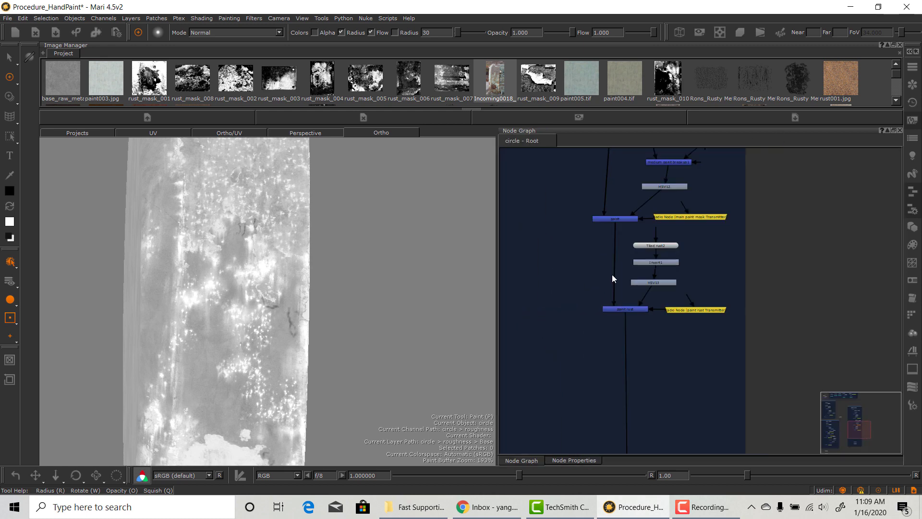
middle_drag(780, 276, 735, 313)
Add a channel from the bump preset at 4096 x 4096, 16bit (Half), with Scalar Data enabled for its color data
click(912, 68)
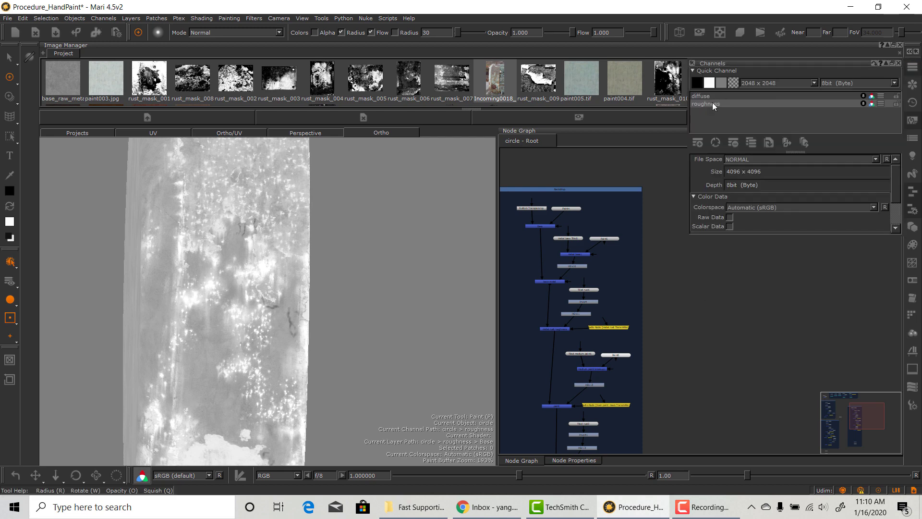
click(703, 140)
click(464, 192)
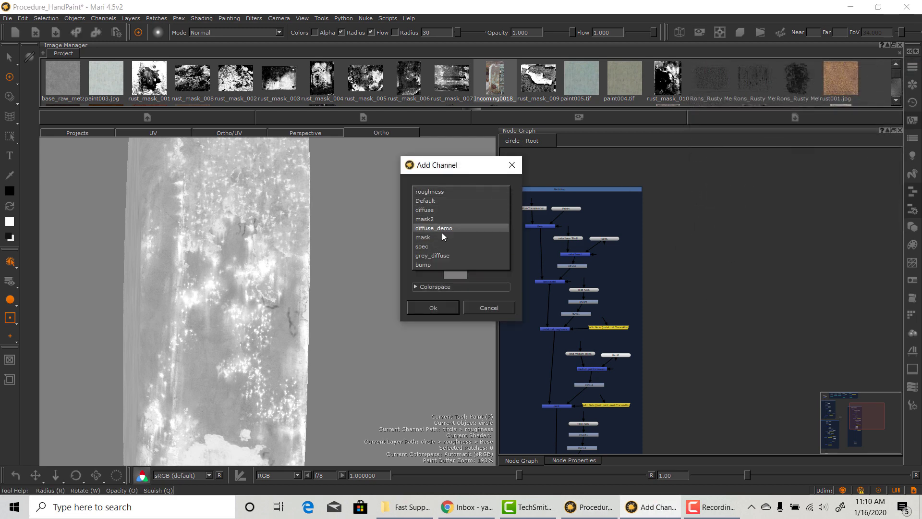
click(437, 263)
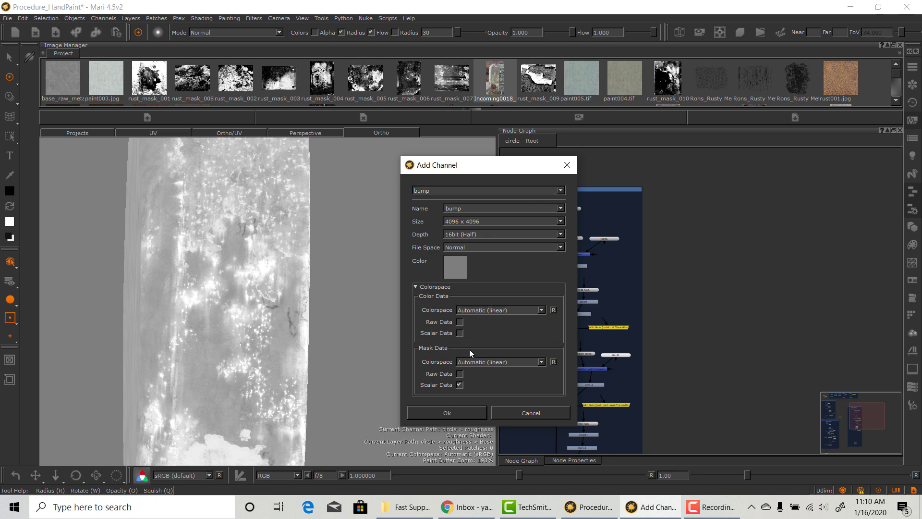
click(460, 332)
click(468, 415)
Create a backdrop behind the bump nodes, enlarge it and move the bump channel node near its lower end
key(Tab)
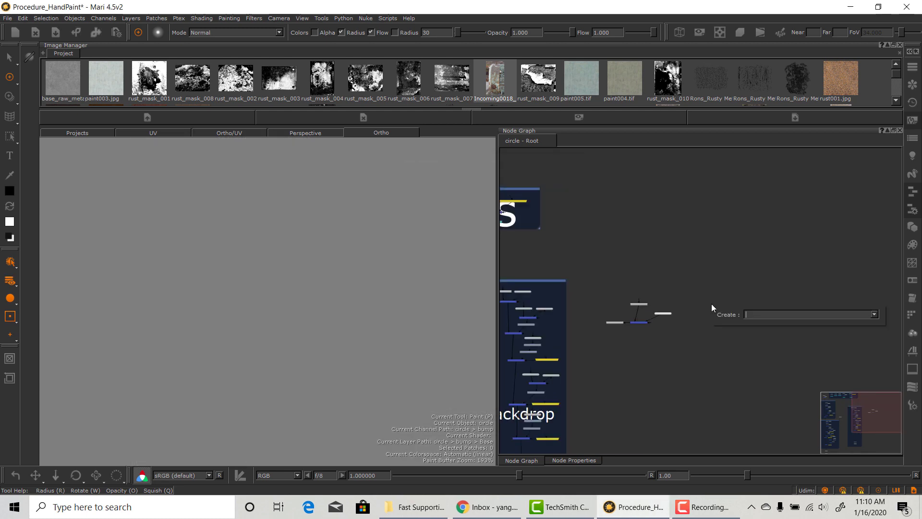
text(back)
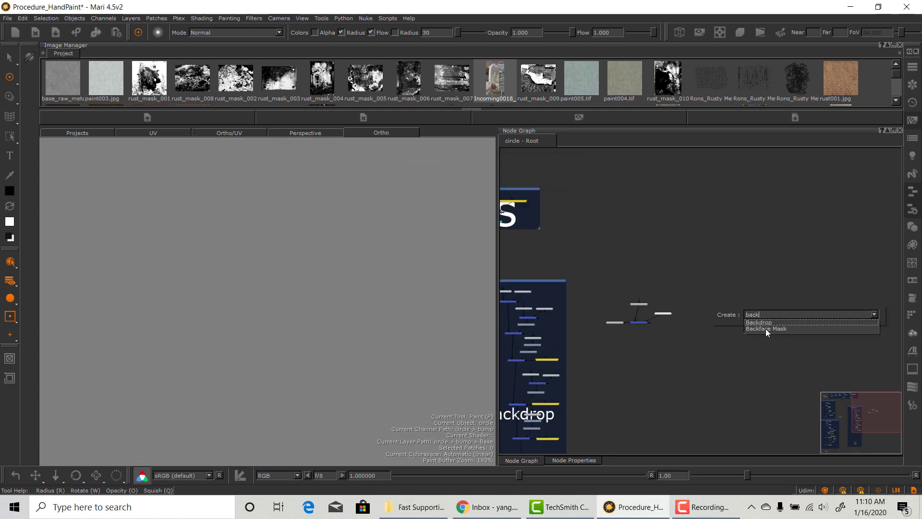
click(765, 325)
drag(765, 324, 697, 410)
middle_drag(714, 372, 705, 208)
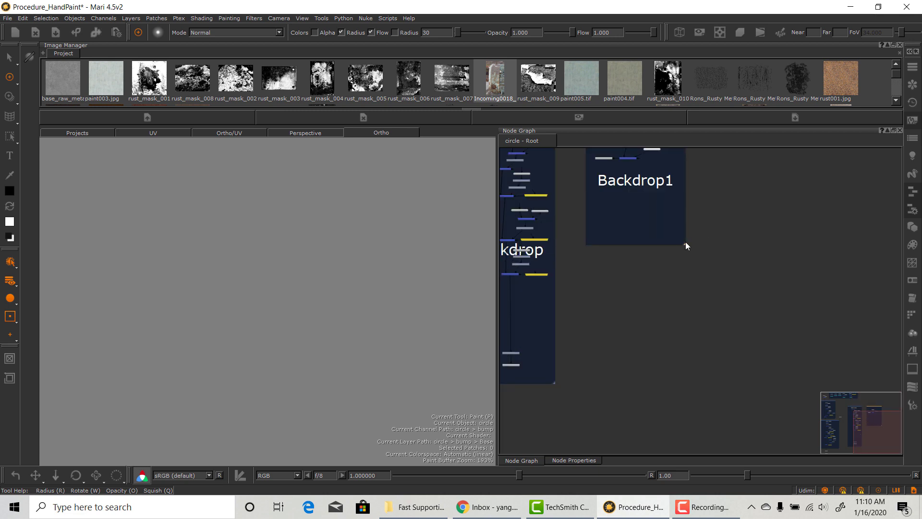
drag(687, 244, 690, 255)
drag(690, 255, 717, 389)
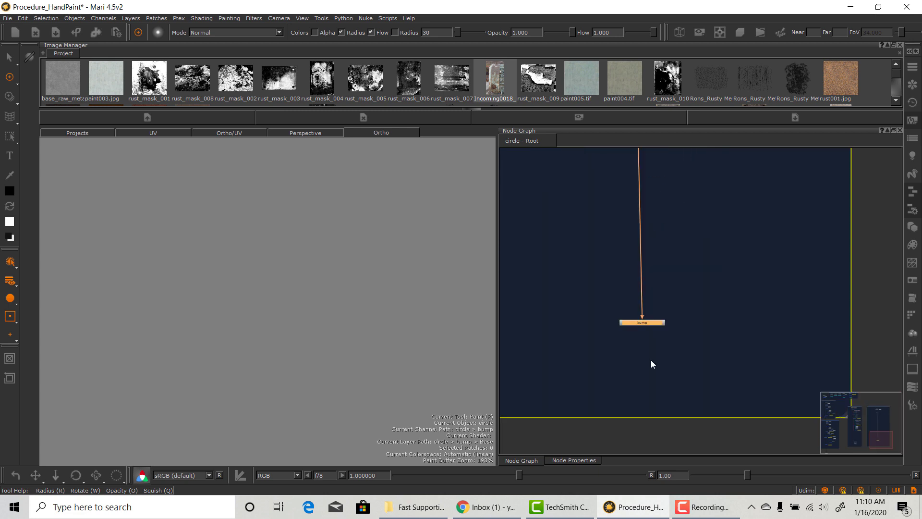
drag(651, 360, 655, 368)
Insert a Luminance node directly above the bump channel node
click(679, 364)
key(Tab)
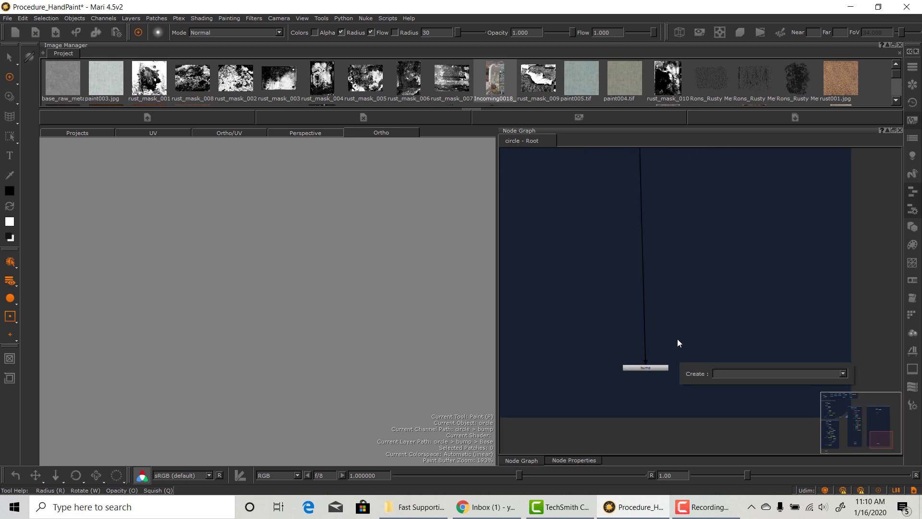
text(lu)
click(732, 381)
drag(714, 370, 658, 348)
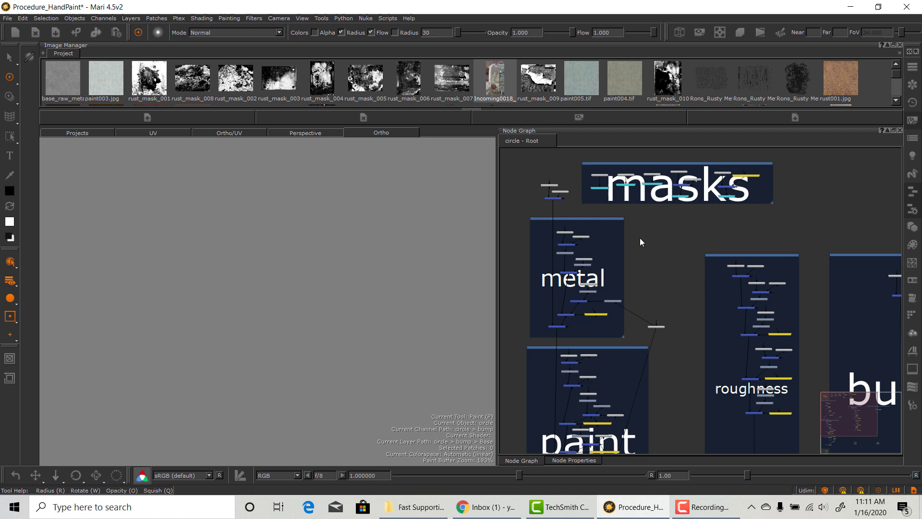
Duplicate the tiled metal base nodes from the existing material branches and place them in the bump backdrop
scroll(696, 288, up, 2)
middle_drag(578, 200, 701, 236)
scroll(668, 264, up, 3)
middle_drag(669, 264, 692, 300)
drag(565, 216, 679, 276)
right_click(638, 249)
mouse_move(665, 286)
click(813, 332)
middle_drag(812, 331, 554, 303)
middle_drag(877, 274, 589, 234)
drag(589, 234, 672, 315)
drag(619, 308, 625, 285)
Insert a merge for the metal base nodes into the bump branch and name it bae metal
click(684, 327)
key(m)
drag(704, 331, 636, 355)
double_click(636, 356)
drag(528, 154, 494, 154)
text(bae metal)
key(Return)
click(522, 460)
Insert another merge below bae metal in the bump branch and name it metal rust
mouse_move(720, 290)
mouse_down()
mouse_move(799, 384)
mouse_move(724, 309)
mouse_up()
click(660, 329)
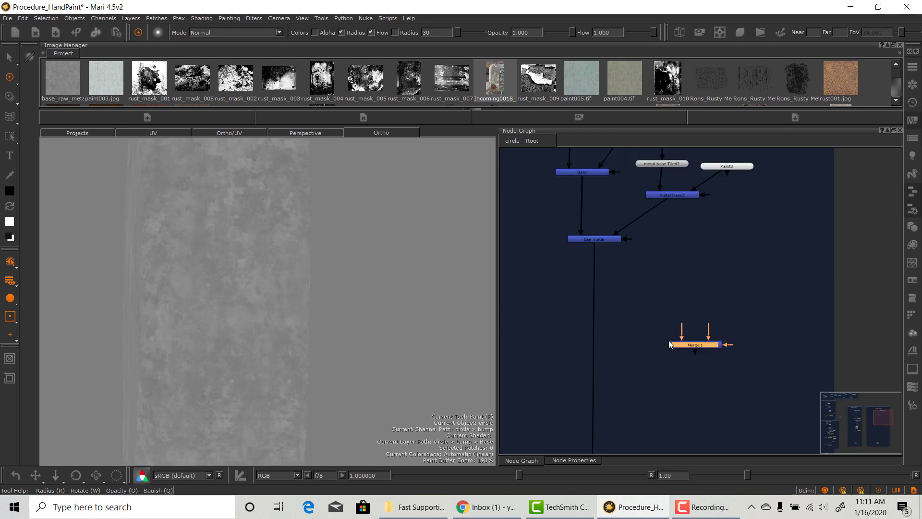
drag(699, 345, 632, 332)
double_click(633, 332)
drag(530, 154, 483, 153)
text(metal rust)
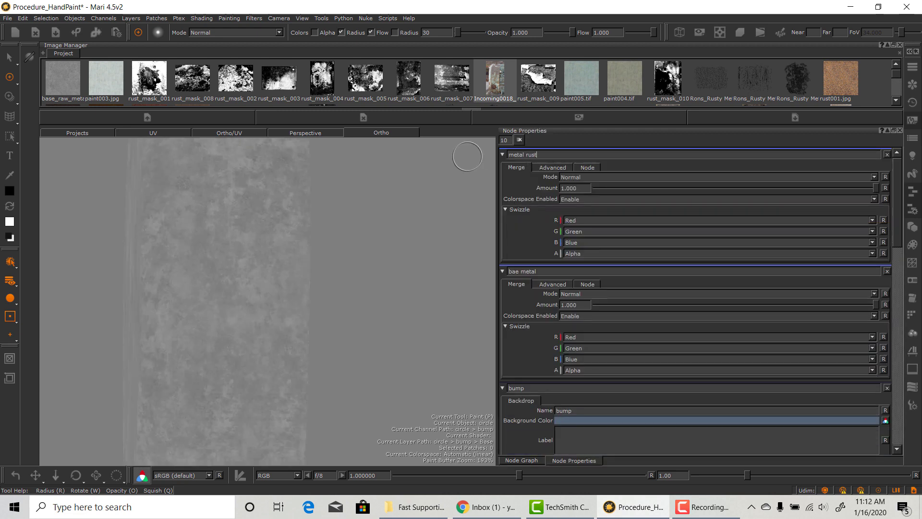
Connect a tiled rust node to the Over input of the metal rust merge and tidy their positions
click(522, 461)
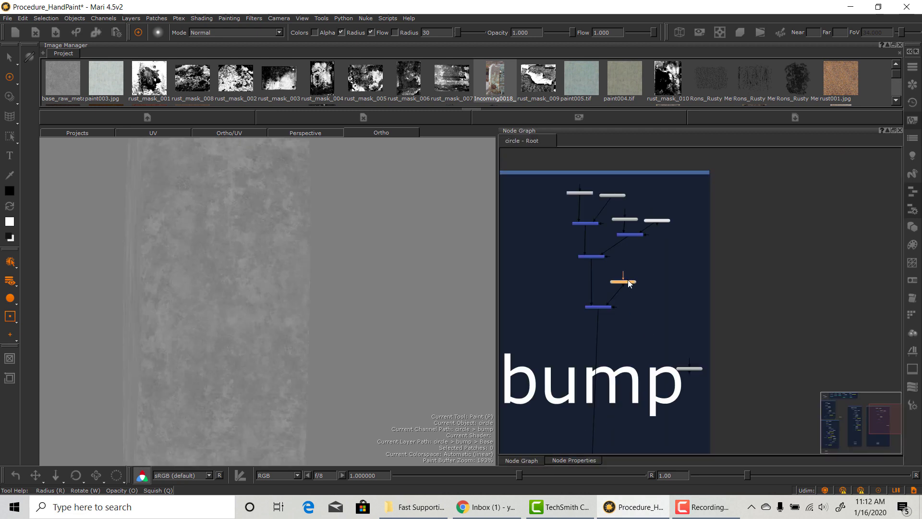
middle_drag(628, 298, 679, 305)
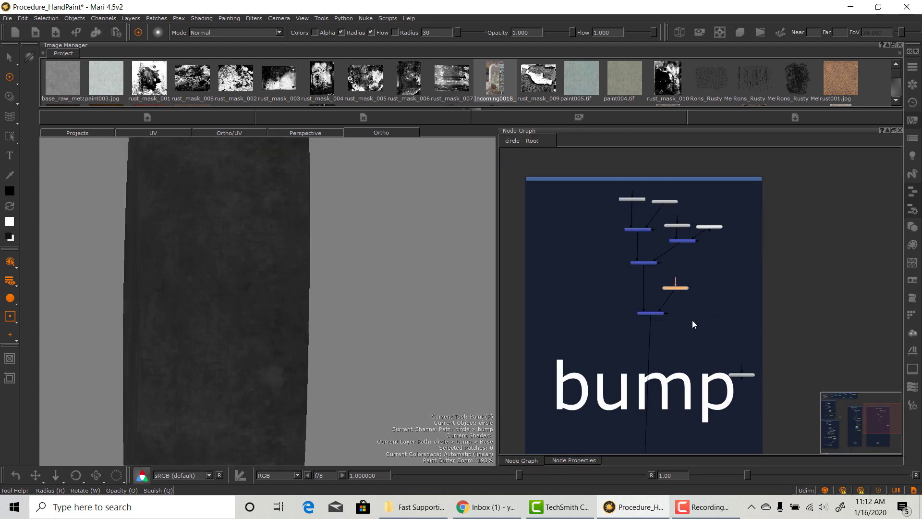
scroll(678, 303, up, 2)
drag(674, 285, 674, 273)
drag(662, 307, 665, 278)
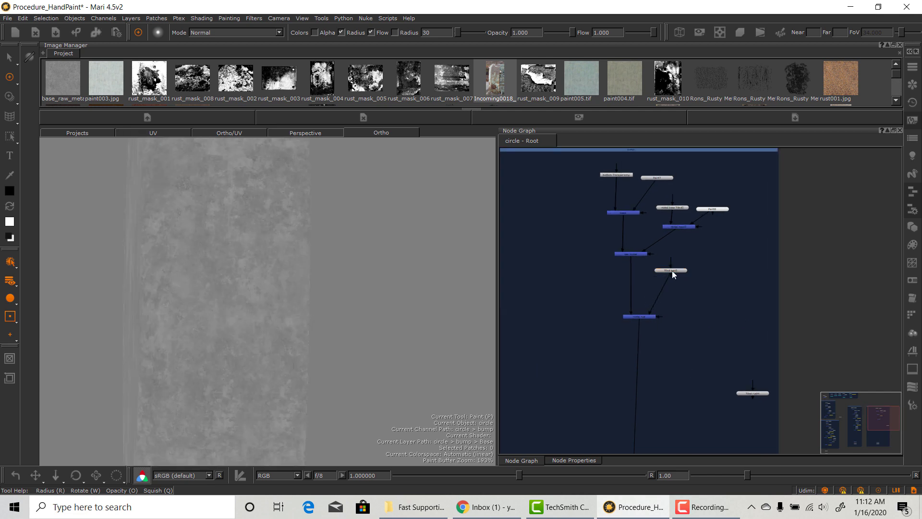
mouse_move(649, 316)
mouse_down()
mouse_move(648, 292)
mouse_move(649, 300)
mouse_up()
Insert a merge below metal rust in the bump branch and name it paint
click(670, 353)
drag(687, 351, 665, 360)
double_click(666, 360)
drag(533, 155, 487, 166)
text(pain)
click(527, 459)
Paste the medium paint breakup nodes into the bump branch and connect them to the Over input of the paint merge
key(ctrl+v)
drag(769, 350, 674, 286)
click(646, 314)
drag(638, 326, 674, 286)
drag(660, 230, 715, 293)
drag(687, 286, 691, 299)
click(712, 341)
Insert a merge named paint rust below paint and connect Tiled rust4 to its Over input
middle_drag(711, 341, 713, 208)
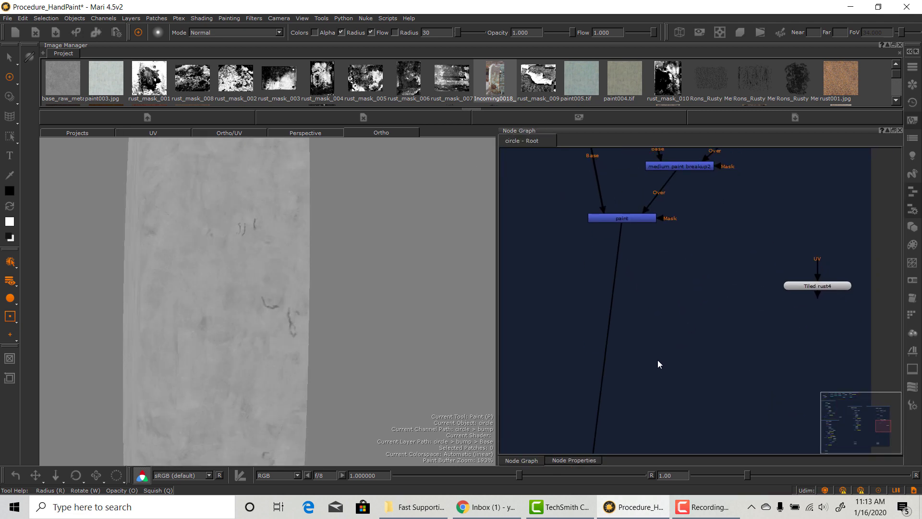
key(m)
mouse_move(657, 362)
mouse_down()
mouse_move(597, 365)
mouse_move(616, 361)
mouse_up()
drag(818, 286, 697, 295)
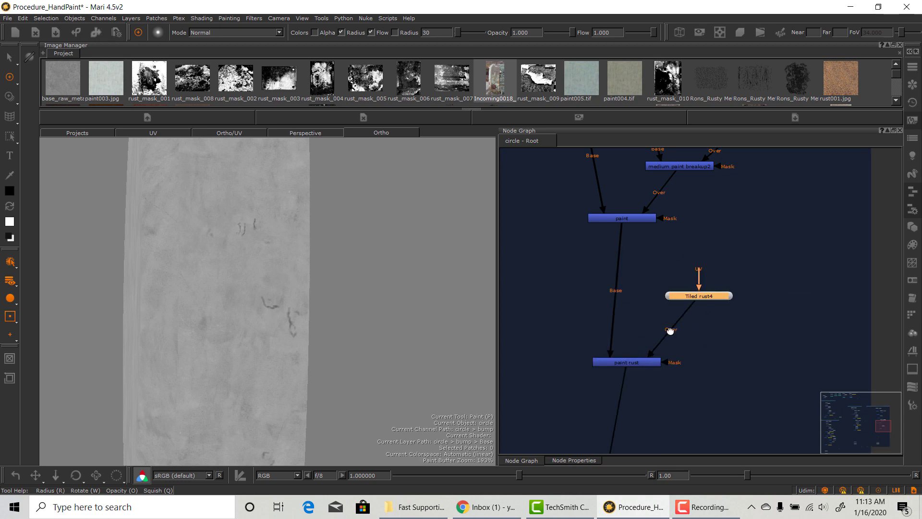
drag(643, 344, 694, 296)
Space out the bae metal, Tiled rust3 and metal rust nodes in the bump branch
middle_drag(695, 333, 695, 464)
middle_drag(672, 202, 702, 389)
drag(615, 313, 612, 303)
middle_drag(660, 336, 658, 236)
drag(664, 248, 661, 240)
drag(624, 309, 626, 284)
drag(665, 241, 660, 231)
Add a Radio Node beside the metal rust merge and assign it the metal rust Transmitter
click(683, 281)
key(Tab)
text(ra)
click(741, 299)
right_click(731, 285)
mouse_move(788, 351)
click(858, 360)
double_click(773, 342)
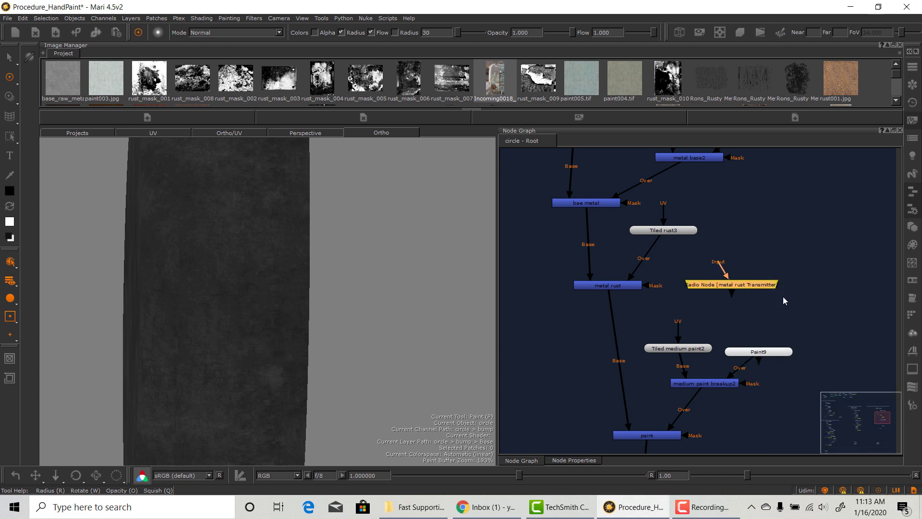
Connect the metal rust radio node to the Mask input of the metal rust merge
drag(695, 287, 708, 284)
middle_drag(753, 379, 739, 294)
ctrl+drag(700, 296, 689, 271)
Add a Radio Node for the paint merge's Mask input and assign it the main paint mask Transmitter
click(722, 337)
middle_drag(722, 340, 713, 327)
key(Tab)
text(radio)
key(Return)
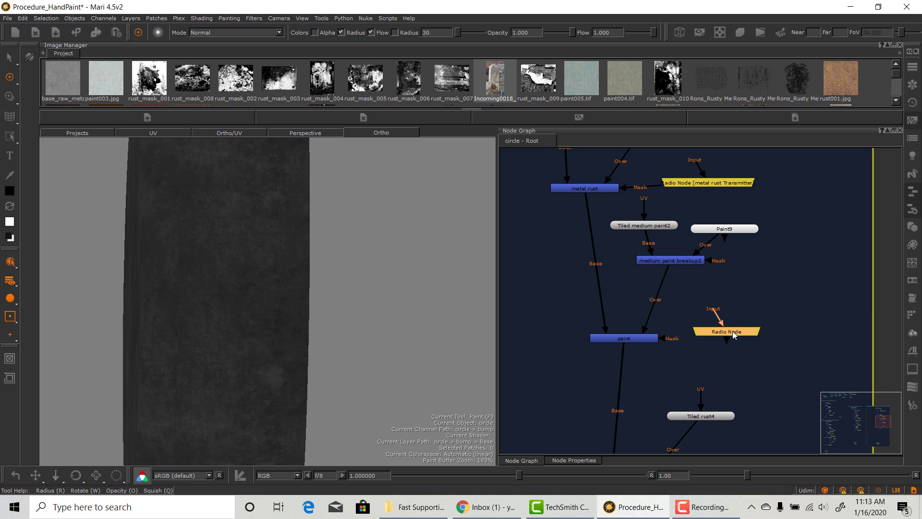
right_click(742, 333)
click(836, 397)
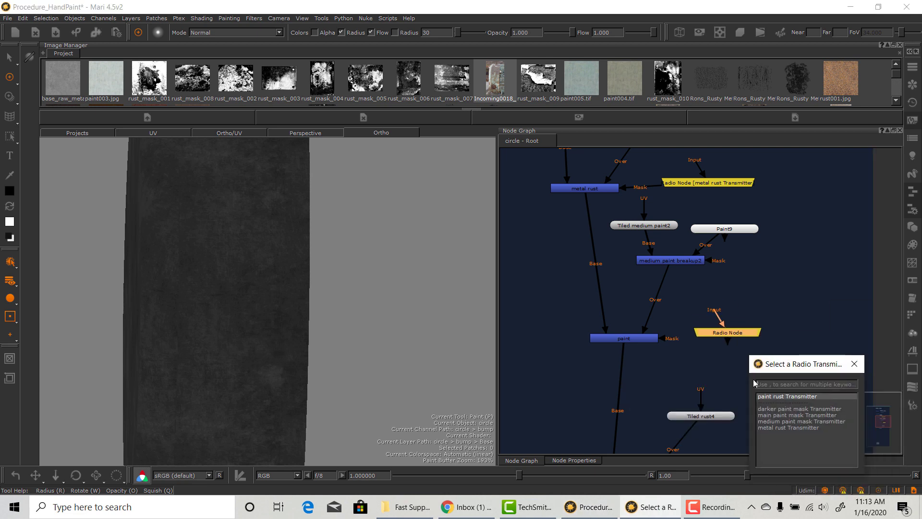
double_click(787, 416)
scroll(681, 277, down, 3)
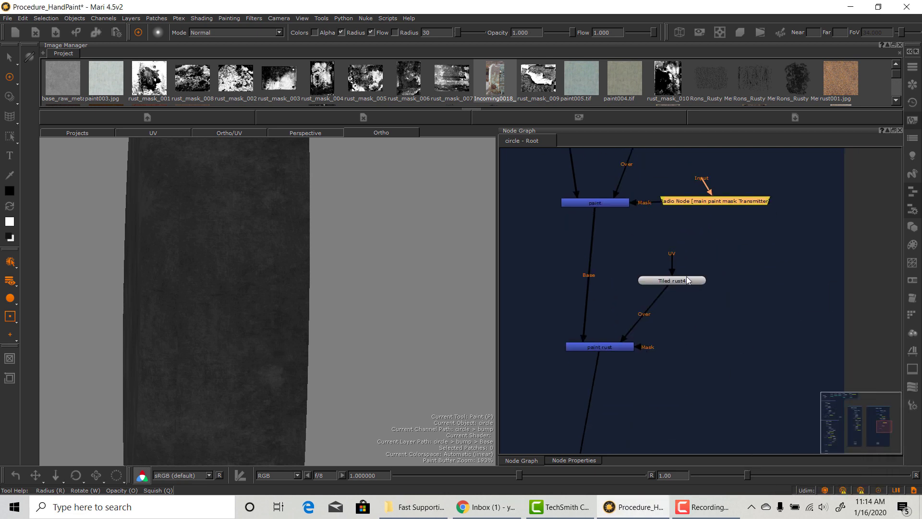
Add a Radio Node beside the paint rust merge and assign it the paint rust Transmitter
scroll(677, 338, down, 5)
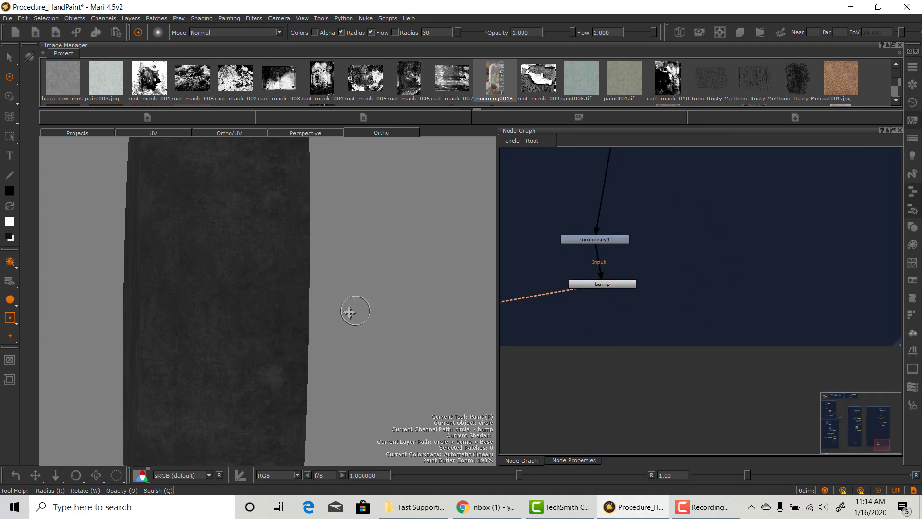
scroll(693, 284, up, 5)
middle_drag(693, 285, 685, 350)
key(Tab)
text(rad)
click(764, 370)
double_click(685, 334)
click(521, 460)
right_click(709, 334)
mouse_move(768, 397)
click(828, 405)
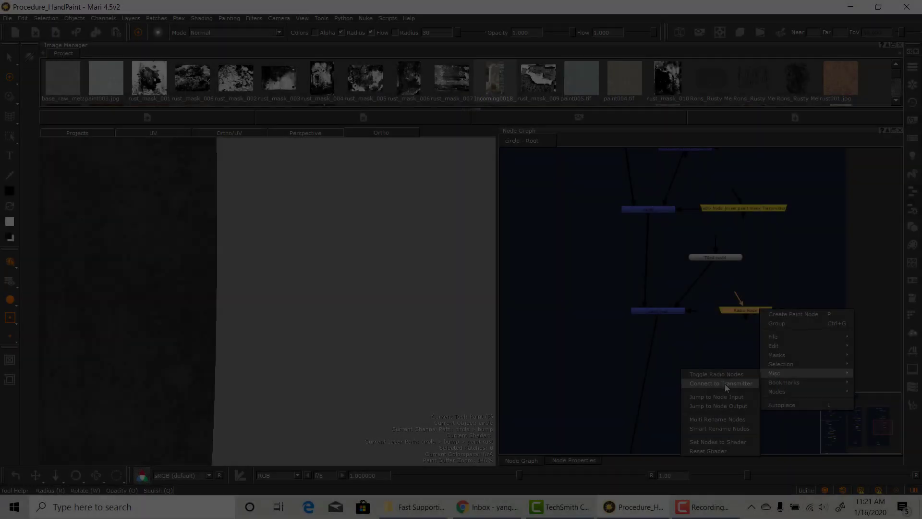
click(725, 384)
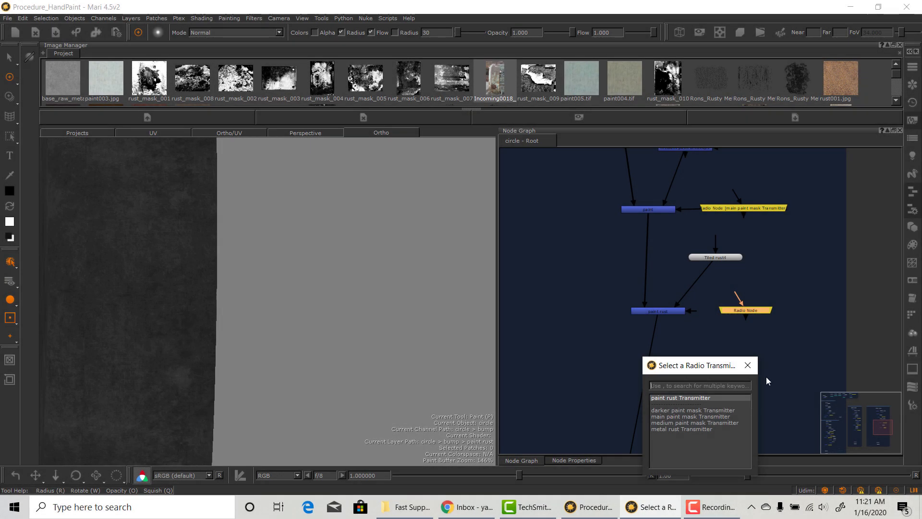
double_click(680, 400)
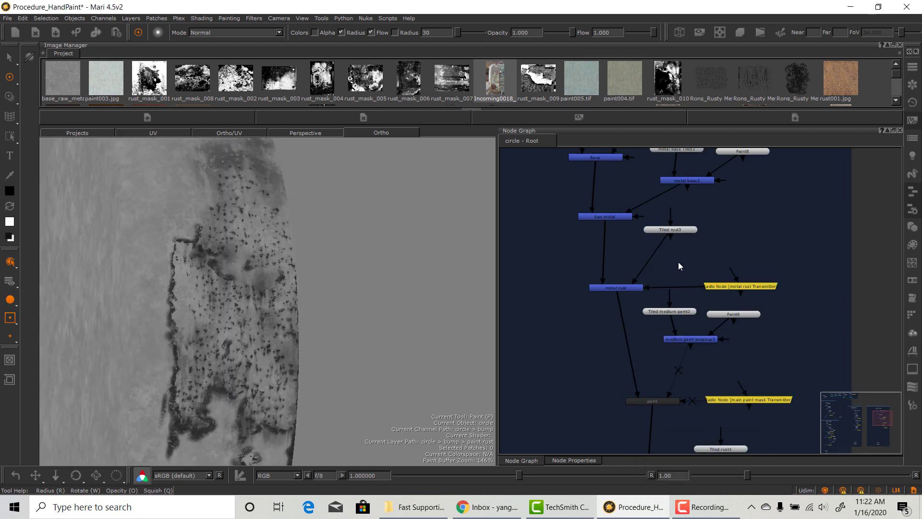
Insert an Invert node between Tiled rust3 and the metal rust merge
key(Tab)
text(in)
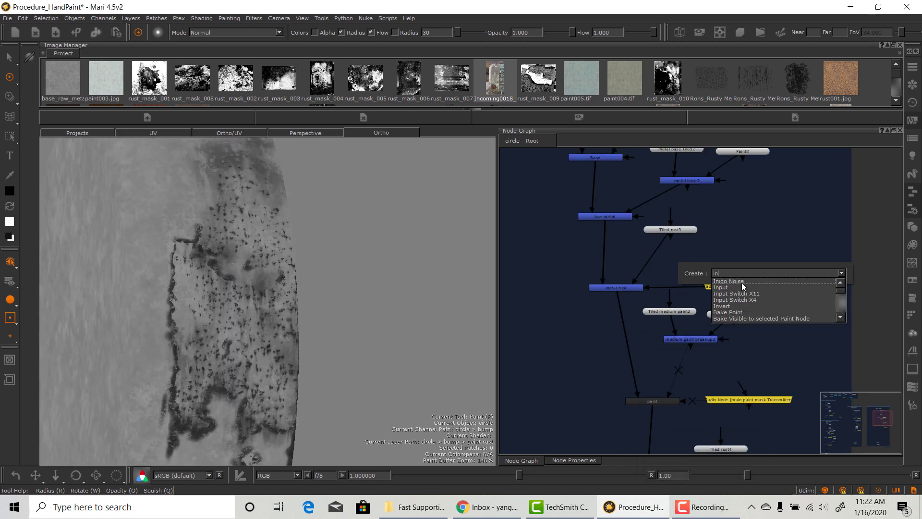
click(739, 306)
drag(696, 264, 710, 241)
Insert an HSV node between the Invert node and the metal rust merge
click(684, 264)
key(Tab)
text(hsv)
click(735, 288)
click(657, 263)
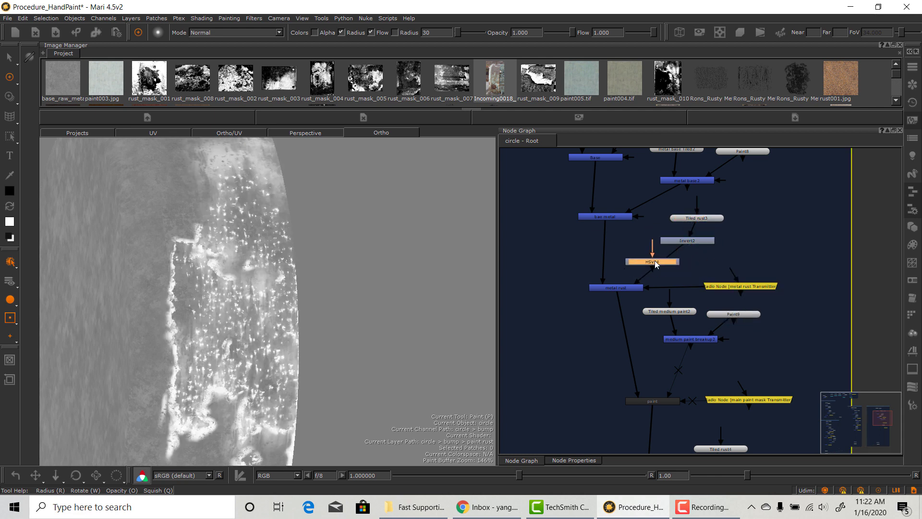
drag(656, 262, 693, 265)
Set the Value Scale of the metal rust branch's HSV node to about 0.417
double_click(693, 264)
drag(615, 199, 597, 201)
alt+right_drag(393, 307, 392, 358)
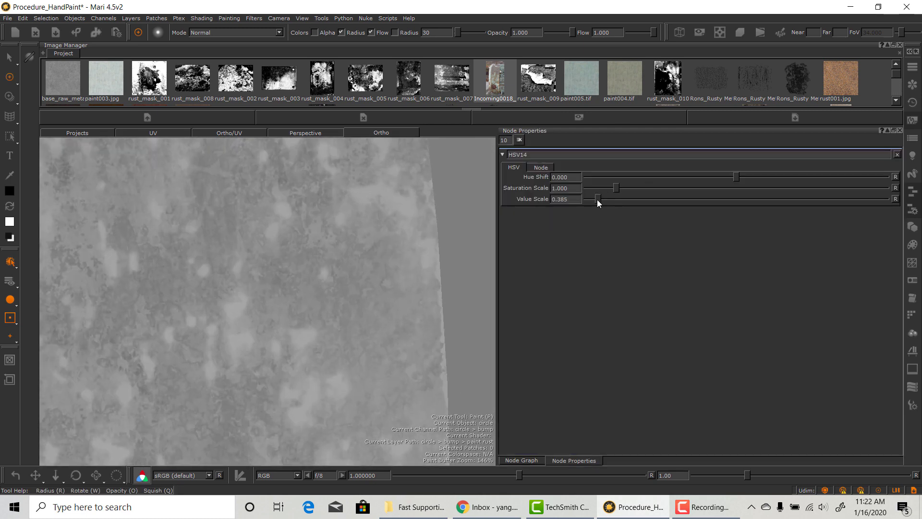
click(521, 460)
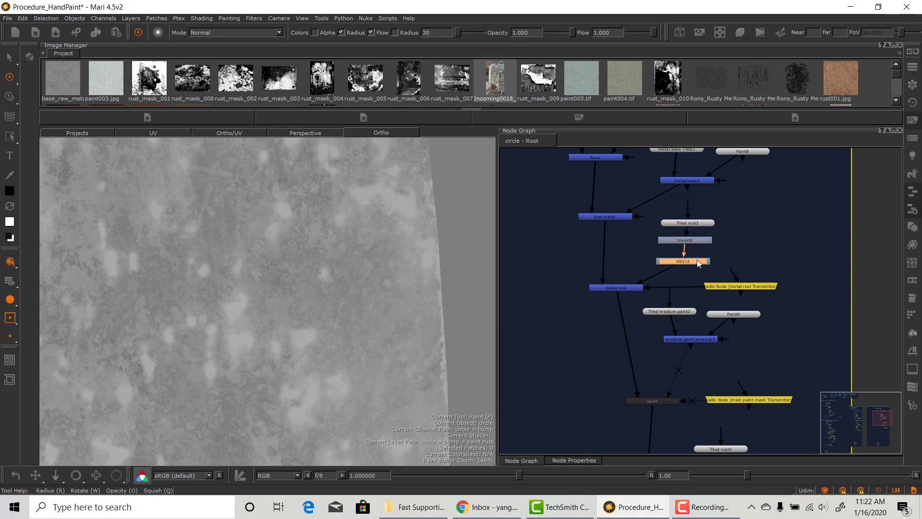
Re-enable the paint merge and reposition it with its main paint mask radio node
click(640, 337)
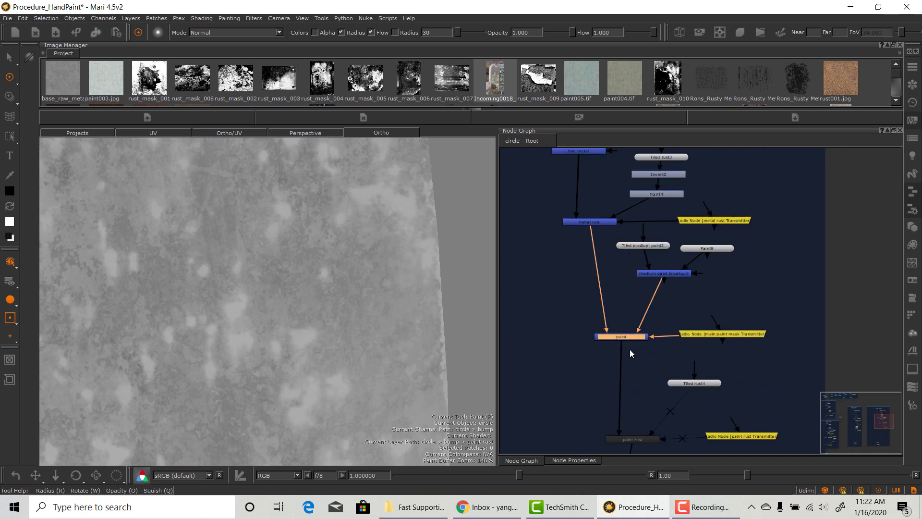
middle_drag(730, 289, 725, 260)
drag(617, 309, 609, 314)
drag(719, 305, 724, 311)
click(712, 296)
Insert an HSV node between medium paint breakup2 and the paint merge
alt+middle_drag(447, 368, 379, 345)
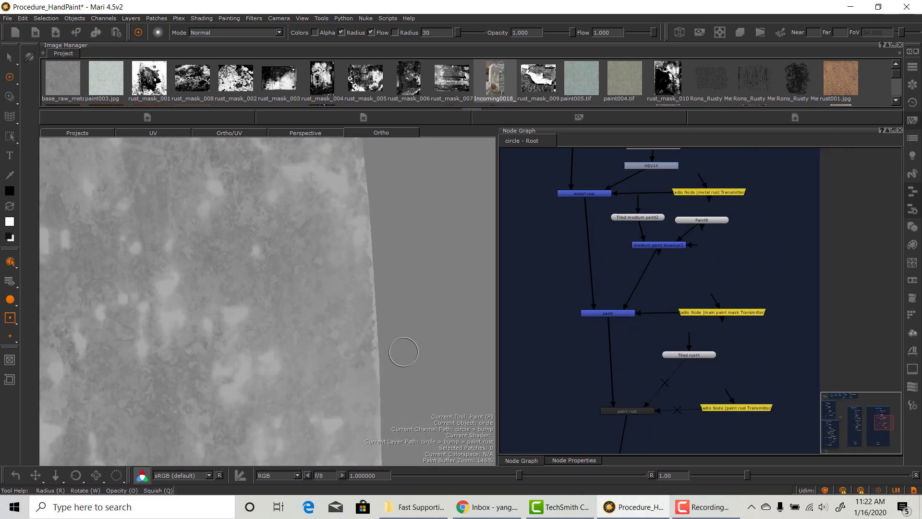
alt+right_drag(364, 338, 352, 287)
alt+middle_drag(336, 341, 356, 285)
alt+drag(342, 331, 355, 329)
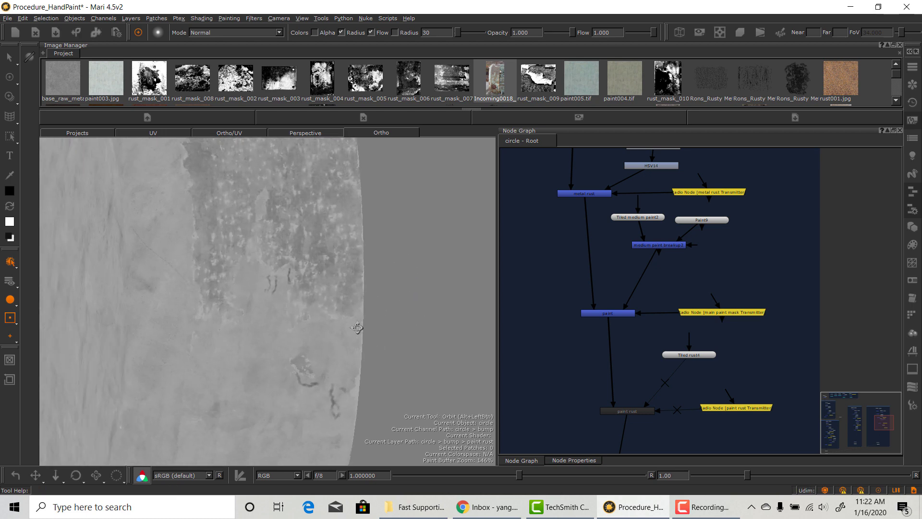
alt+right_drag(355, 328, 361, 331)
alt+middle_drag(361, 331, 307, 373)
alt+right_drag(308, 373, 304, 365)
mouse_move(674, 247)
mouse_down()
mouse_move(672, 261)
mouse_move(650, 281)
mouse_move(669, 276)
mouse_up()
click(665, 276)
key(Tab)
text(hsv)
click(716, 295)
Set the Value Scale of the paint branch's HSV node to about 1.202 and re-enable the paint rust merge
double_click(666, 276)
drag(619, 200, 624, 200)
click(526, 459)
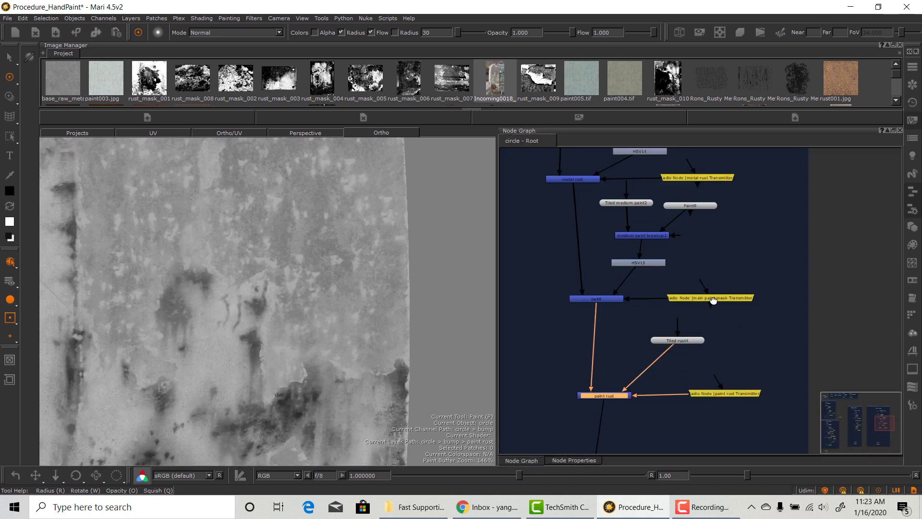
Insert an Invert node between Tiled rust4 and the paint rust merge
middle_drag(704, 295, 702, 295)
drag(652, 298, 629, 295)
key(Tab)
text(inv)
click(672, 339)
mouse_move(666, 323)
mouse_down()
mouse_move(605, 322)
mouse_move(632, 303)
mouse_up()
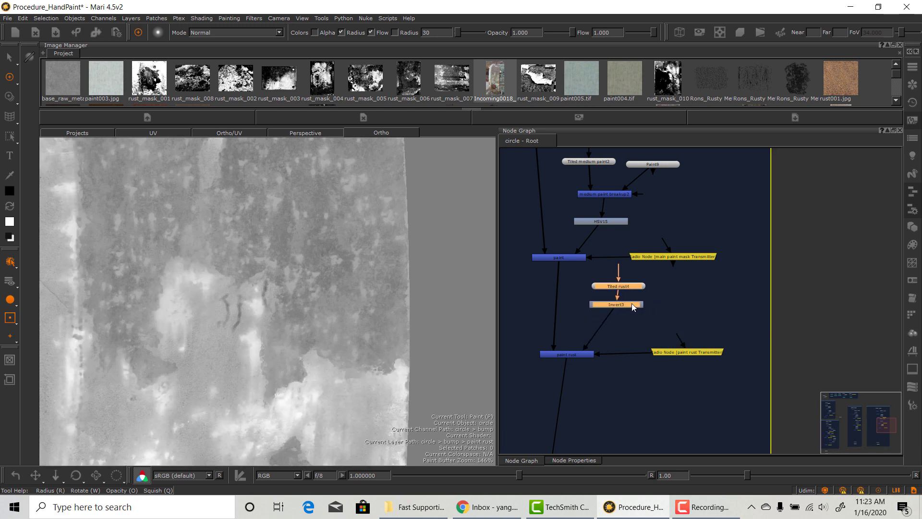
Insert an HSV node between the new Invert node and the paint rust merge
key(Tab)
text(hsv)
key(Return)
click(613, 329)
drag(614, 330, 615, 329)
Set the Value Scale of the paint rust branch's HSV node to about 0.657 and check the bump on the model
double_click(620, 329)
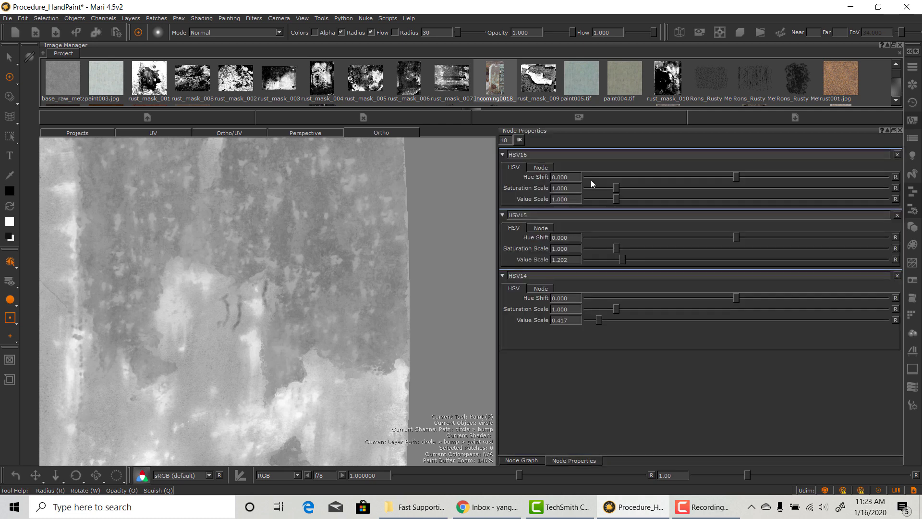
drag(614, 200, 609, 201)
alt+right_drag(366, 288, 360, 343)
mouse_move(359, 343)
middle_down()
mouse_move(340, 398)
mouse_move(360, 384)
mouse_move(341, 377)
mouse_move(360, 323)
mouse_move(315, 333)
mouse_move(432, 289)
middle_up()
drag(608, 199, 606, 201)
mouse_move(331, 355)
middle_down()
mouse_move(370, 333)
mouse_move(330, 344)
middle_up()
alt+drag(330, 344, 378, 291)
alt+right_drag(377, 291, 381, 292)
alt+drag(381, 293, 286, 312)
alt+right_drag(287, 313, 222, 340)
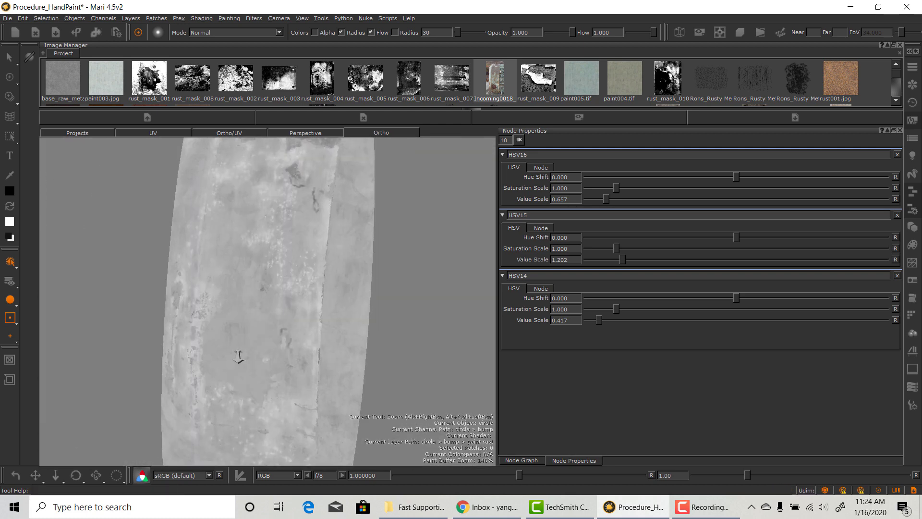